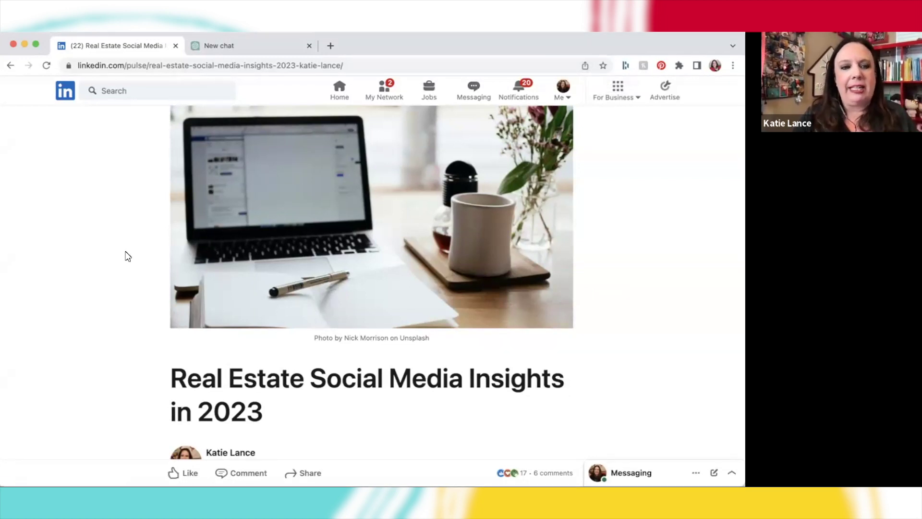
Step: Review the published article "Real Estate Social Media Insights in 2023" from its cover image through the four tips to the sign-off
{"action": "scroll", "coordinate": [127, 256], "scroll_direction": "down", "scroll_amount": 3}
{"action": "scroll", "coordinate": [127, 256], "scroll_direction": "down", "scroll_amount": 5}
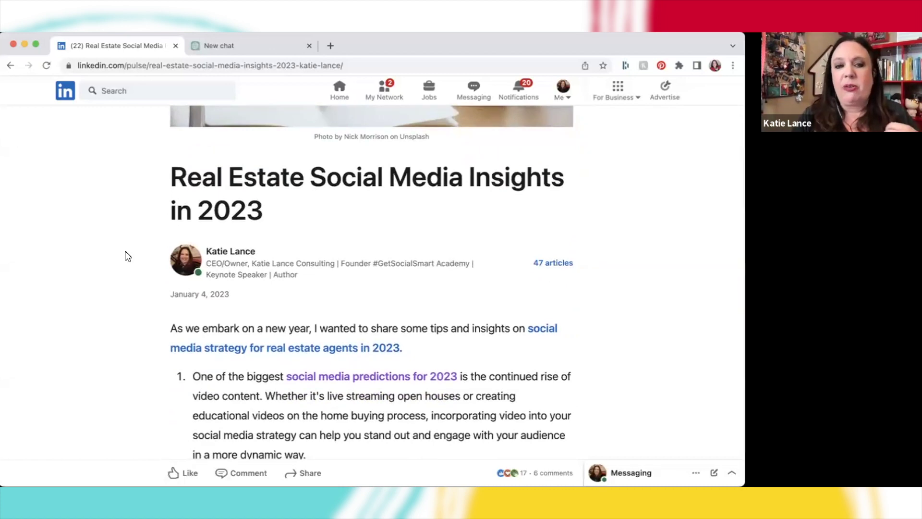
{"action": "scroll", "coordinate": [128, 256], "scroll_direction": "down", "scroll_amount": 2}
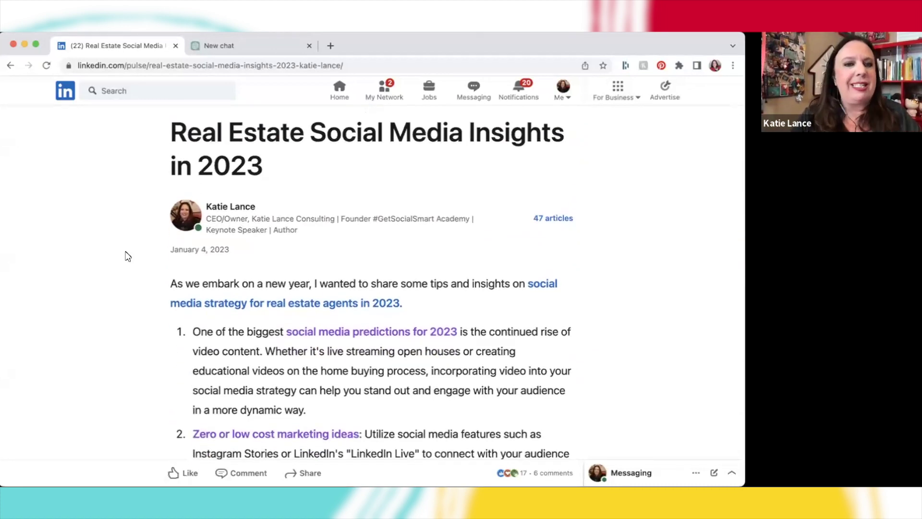
{"action": "scroll", "coordinate": [128, 256], "scroll_direction": "down", "scroll_amount": 10}
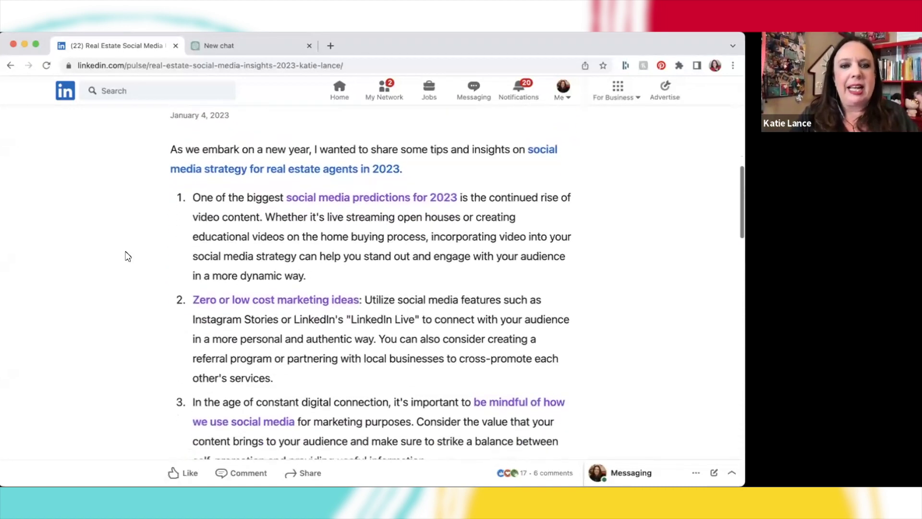
{"action": "scroll", "coordinate": [128, 256], "scroll_direction": "down", "scroll_amount": 9}
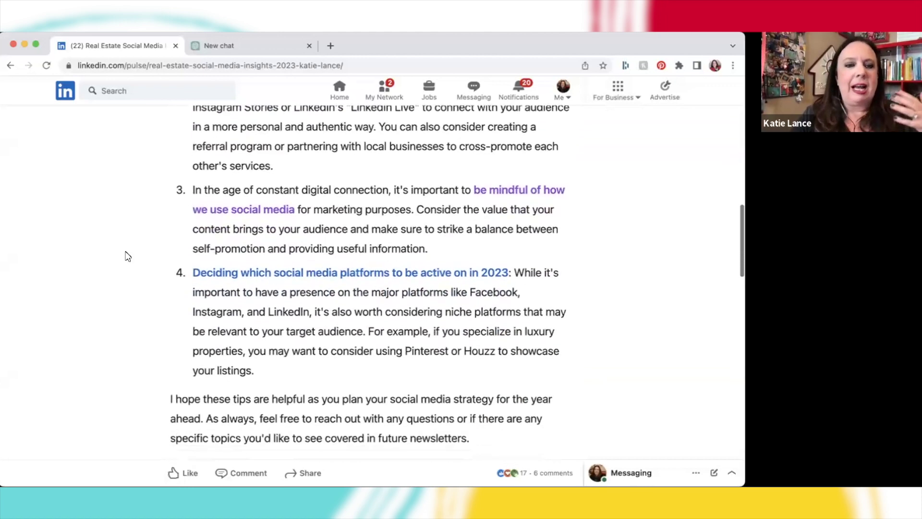
{"action": "scroll", "coordinate": [127, 256], "scroll_direction": "down", "scroll_amount": 5}
{"action": "scroll", "coordinate": [128, 256], "scroll_direction": "up", "scroll_amount": 7}
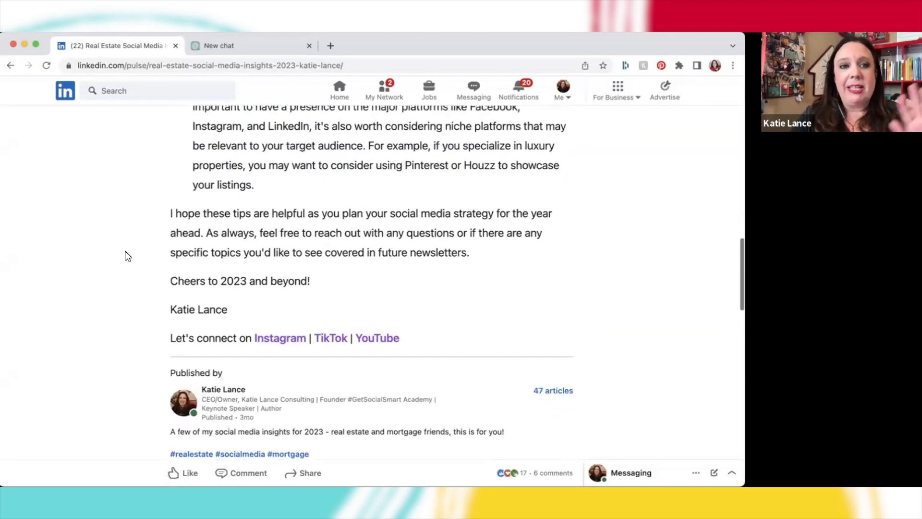
{"action": "scroll", "coordinate": [127, 256], "scroll_direction": "up", "scroll_amount": 4}
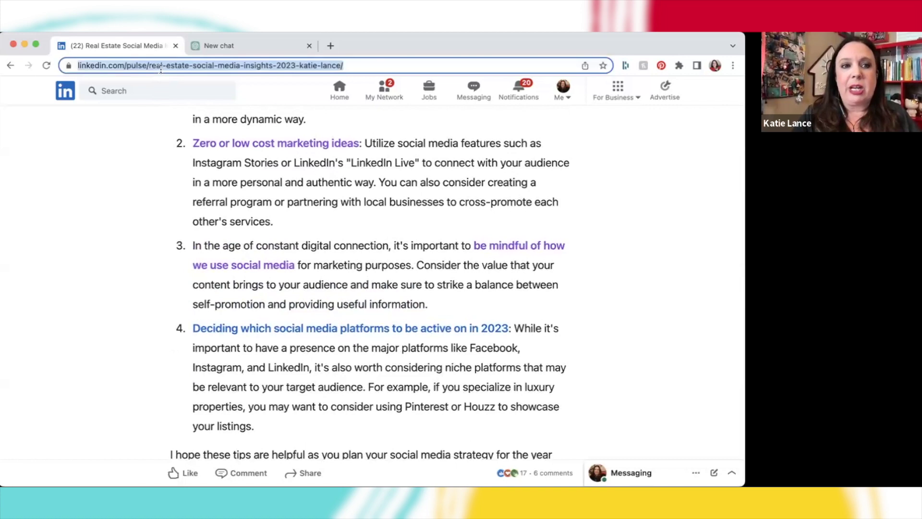
{"action": "scroll", "coordinate": [128, 164], "scroll_direction": "up", "scroll_amount": 12}
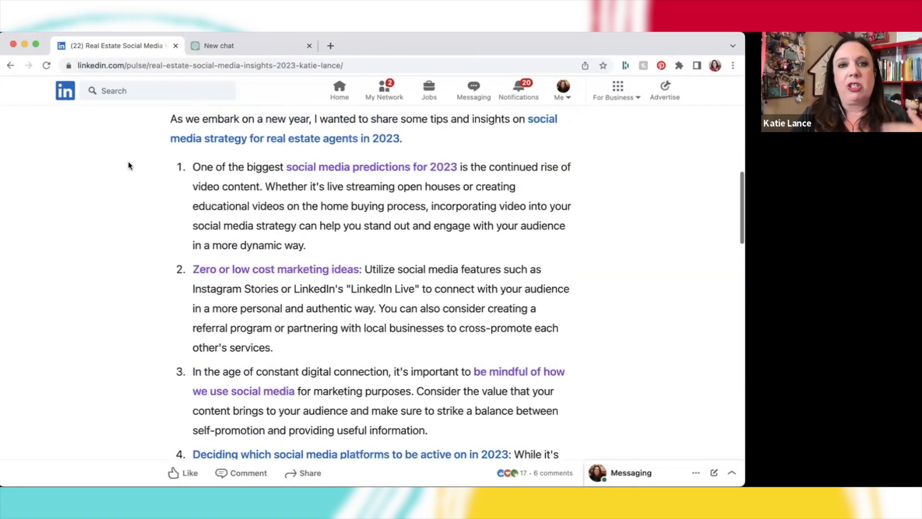
{"action": "scroll", "coordinate": [128, 165], "scroll_direction": "up", "scroll_amount": 7}
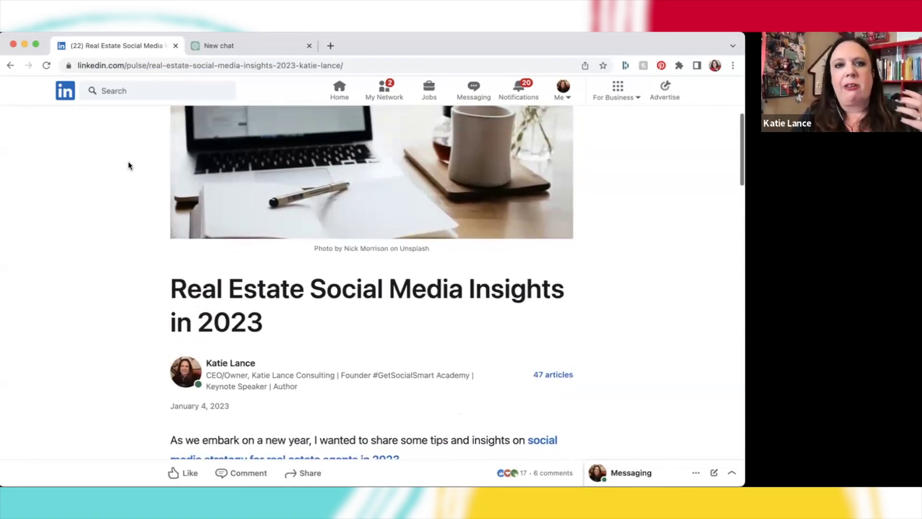
{"action": "scroll", "coordinate": [128, 165], "scroll_direction": "up", "scroll_amount": 5}
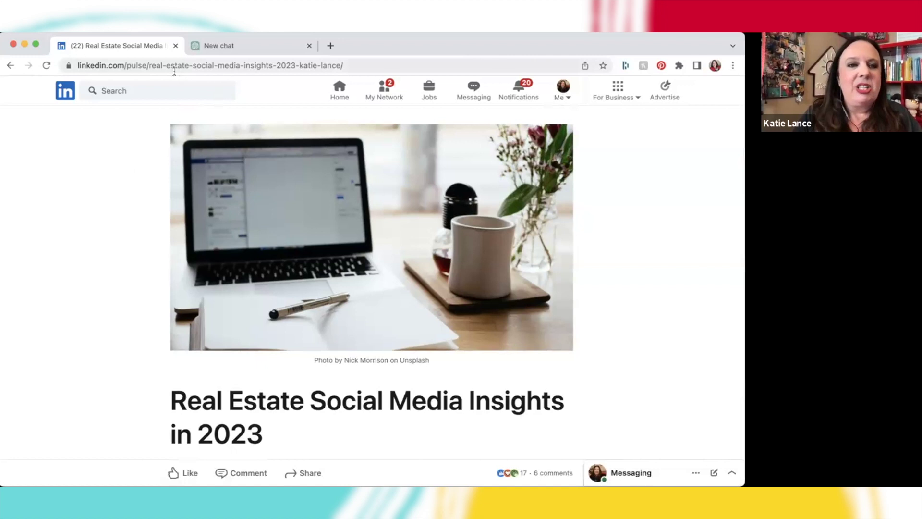
Step: Ask ChatGPT for a friendly, professional LinkedIn newsletter for real estate agents and brokers on Instagram, Canva and AI trends, with bullets and a call to action
{"action": "left_click", "coordinate": [204, 48]}
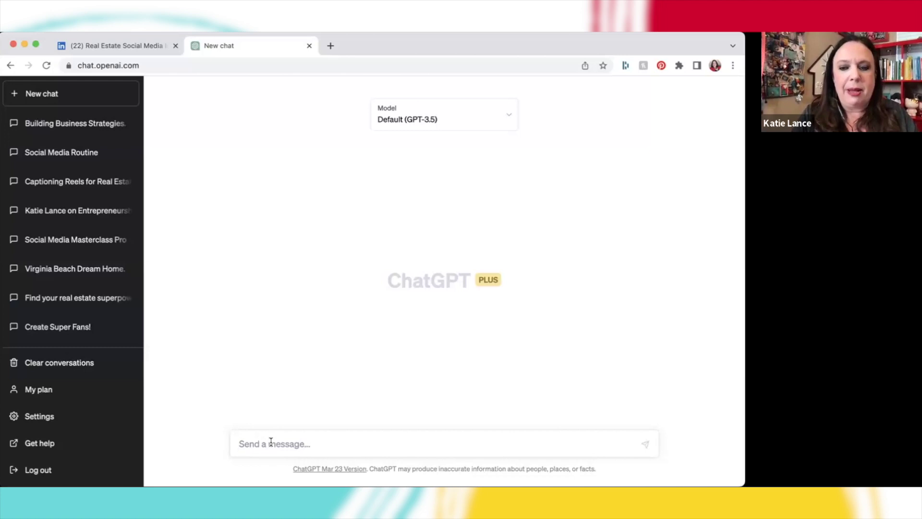
{"action": "type", "text": "Write a compelling LinkedIn email newsletter that is going to my LinkedIn audience (primarily real estate agents and brokers) about social media trends. Include topics about Instagram, Canva and AI. Write this in a friendly yet professional tone and include bullet points and a call to action."}
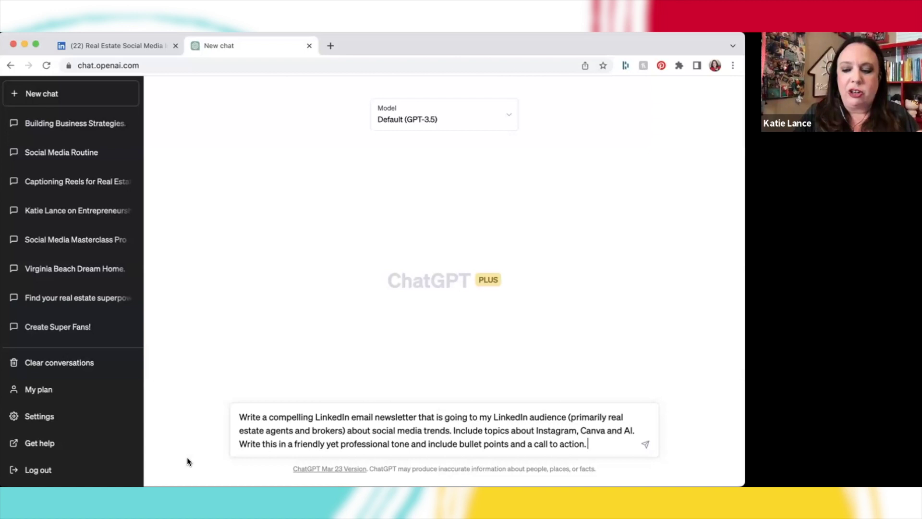
{"action": "key", "text": "Return"}
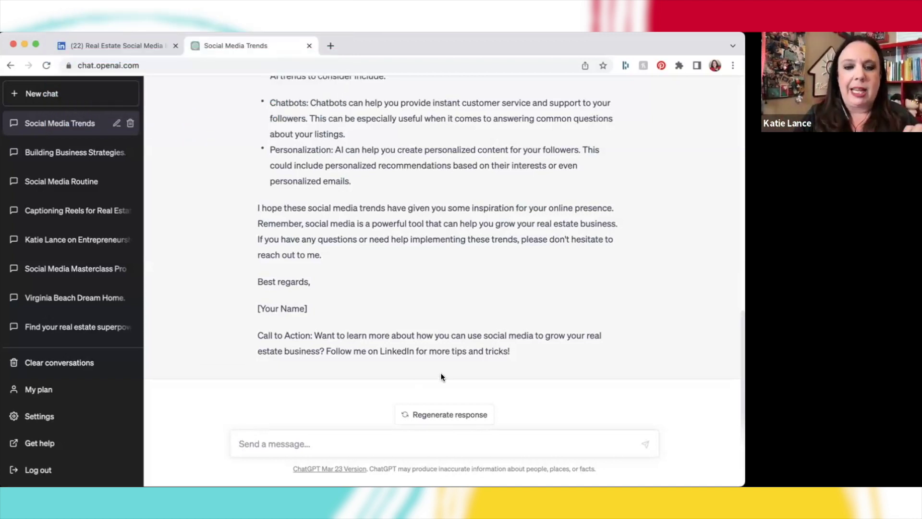
Step: Copy the entire generated newsletter and start a new LinkedIn article published as the personal profile
{"action": "left_click_drag", "start_coordinate": [523, 350], "coordinate": [334, 145]}
{"action": "left_click_drag", "start_coordinate": [307, 77], "coordinate": [258, 210]}
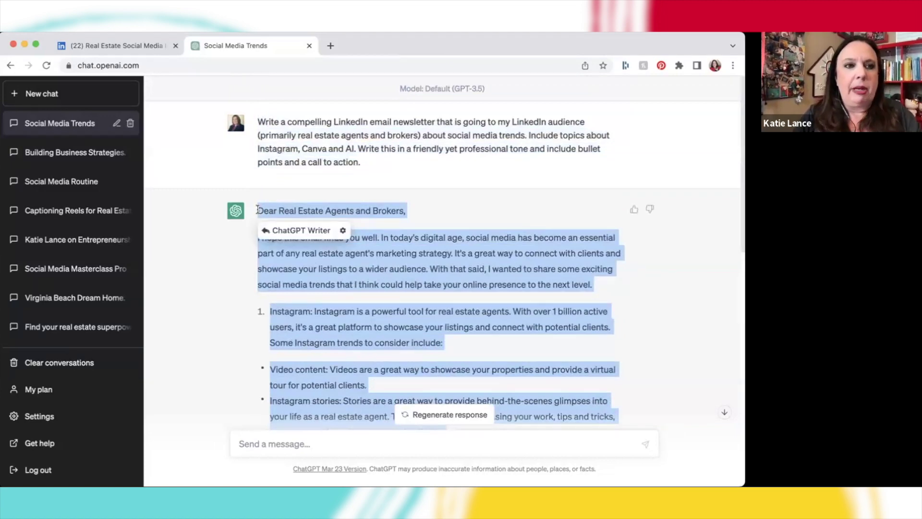
{"action": "left_click", "coordinate": [142, 46]}
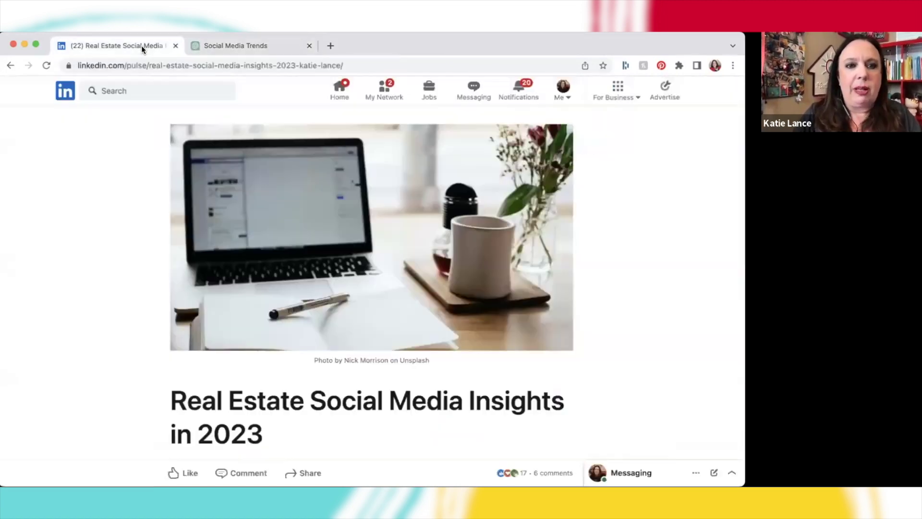
{"action": "left_click", "coordinate": [337, 89]}
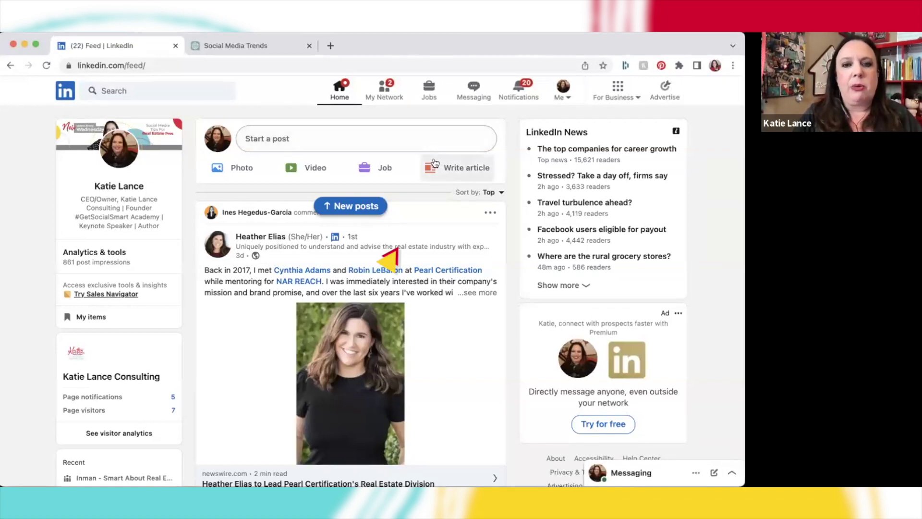
{"action": "left_click", "coordinate": [455, 171]}
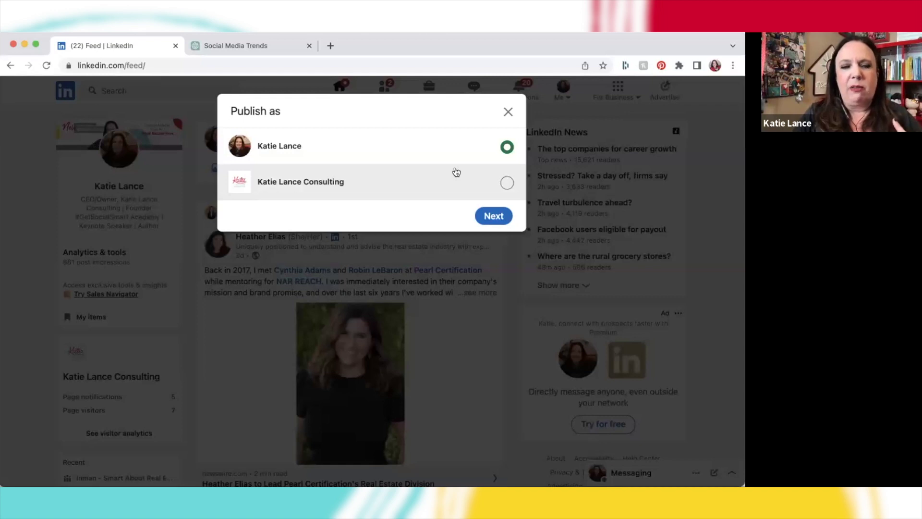
{"action": "left_click", "coordinate": [492, 215]}
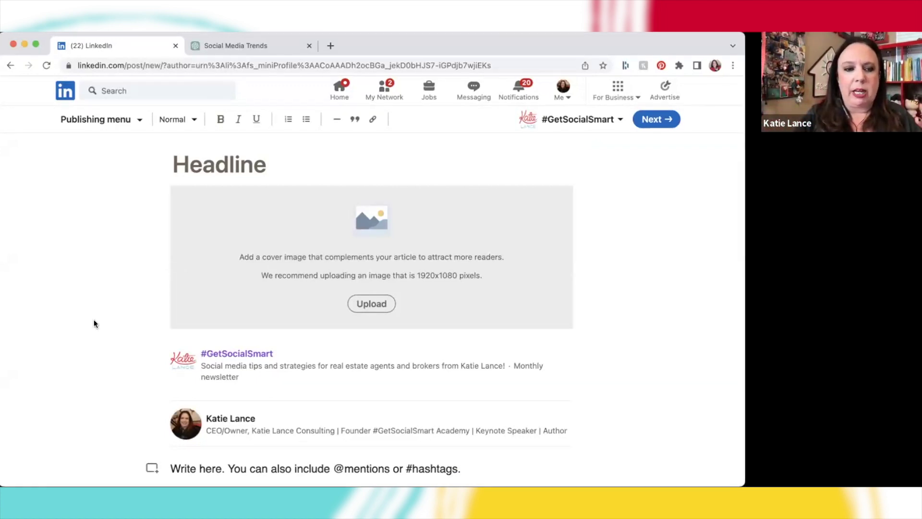
Step: Paste the copied newsletter text into the body of the new article
{"action": "scroll", "coordinate": [92, 322], "scroll_direction": "down", "scroll_amount": 1}
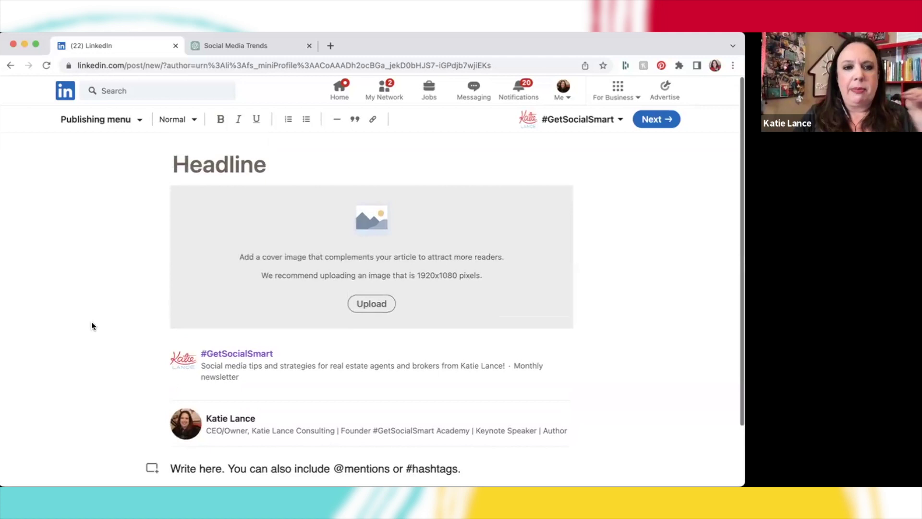
{"action": "scroll", "coordinate": [91, 321], "scroll_direction": "down", "scroll_amount": 2}
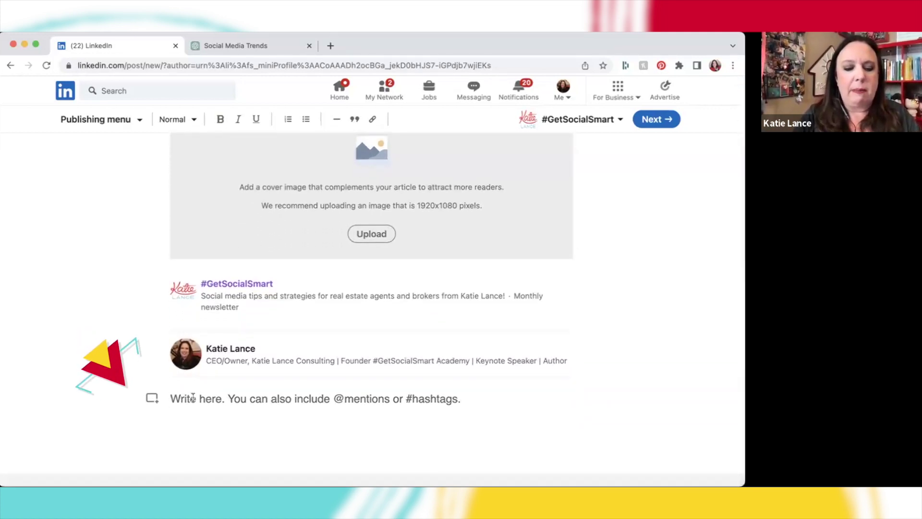
{"action": "key", "text": "super+v"}
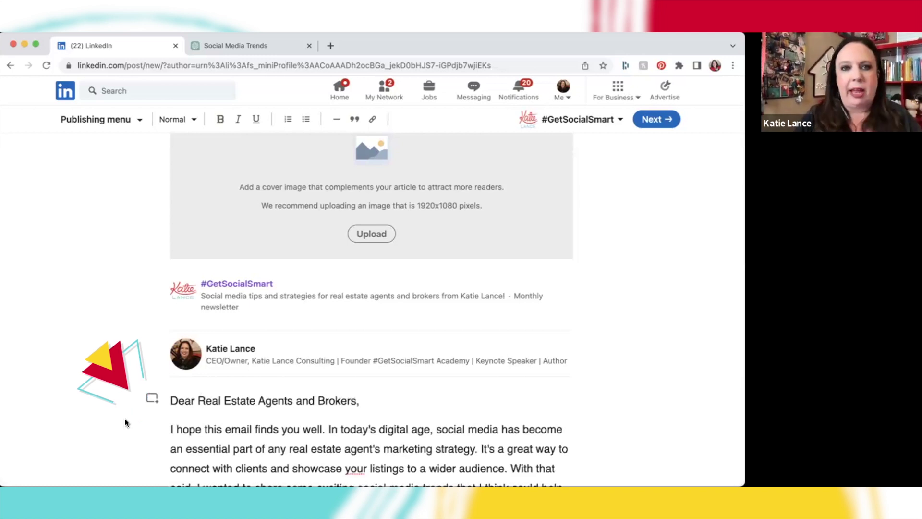
Step: Delete the greeting line "Dear Real Estate Agents and Brokers," from the start of the article body
{"action": "scroll", "coordinate": [106, 417], "scroll_direction": "down", "scroll_amount": 7}
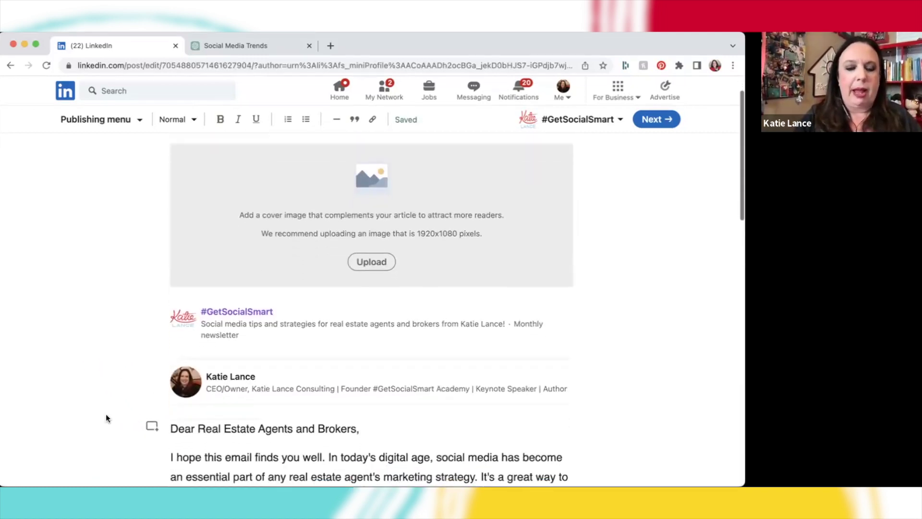
{"action": "scroll", "coordinate": [106, 418], "scroll_direction": "down", "scroll_amount": 5}
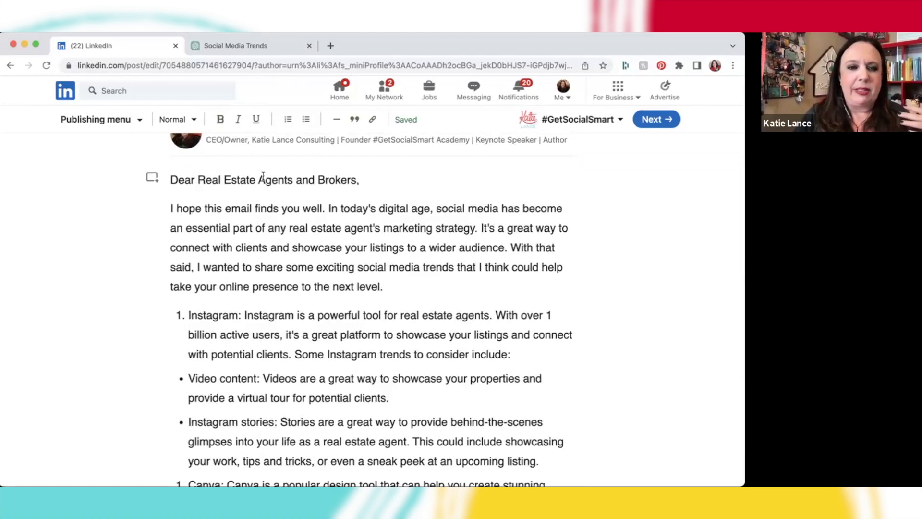
{"action": "triple_click", "coordinate": [262, 176]}
{"action": "key", "text": "BackSpace"}
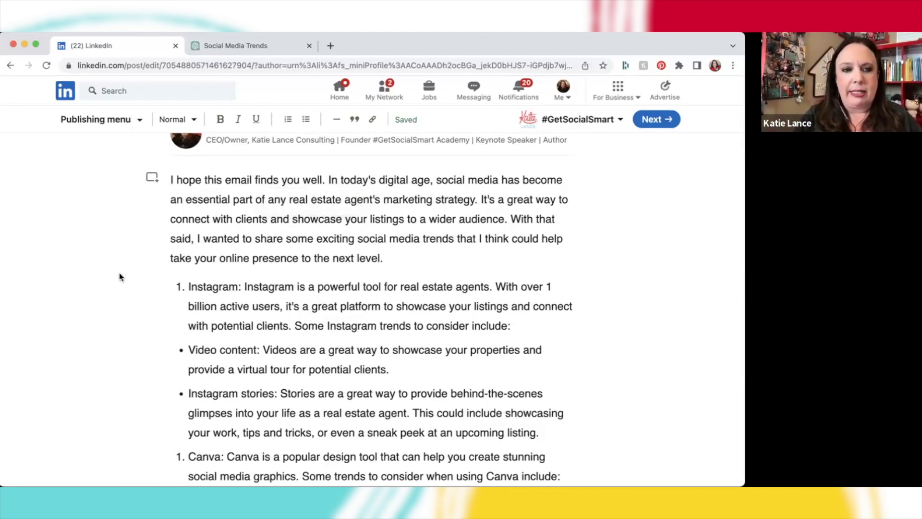
Step: Bold the "Instagram:" label, remove its list numbering, and prefix it with "Tip 1:"
{"action": "scroll", "coordinate": [120, 284], "scroll_direction": "down", "scroll_amount": 3}
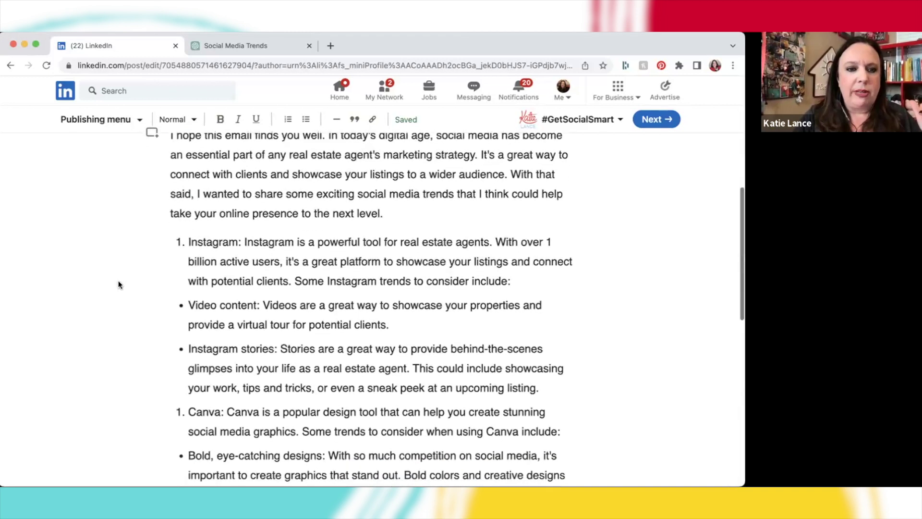
{"action": "left_click_drag", "start_coordinate": [241, 219], "coordinate": [186, 217]}
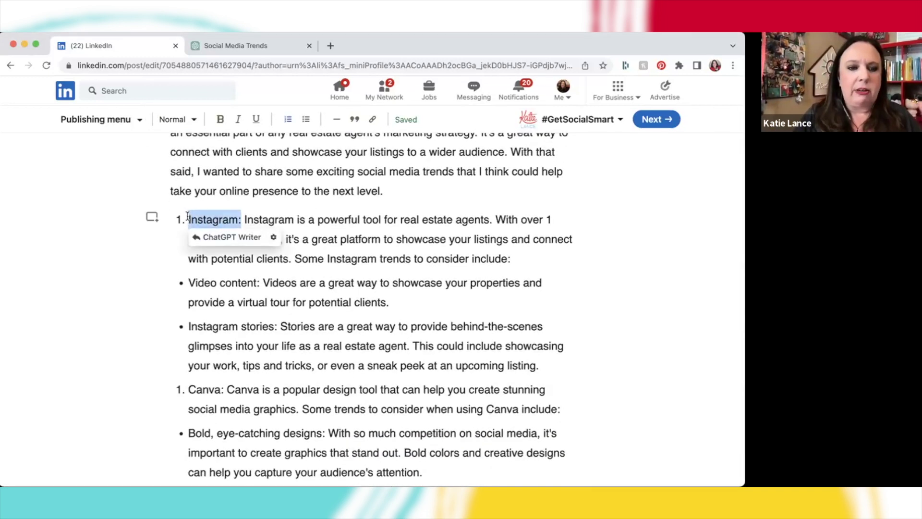
{"action": "left_click", "coordinate": [220, 119]}
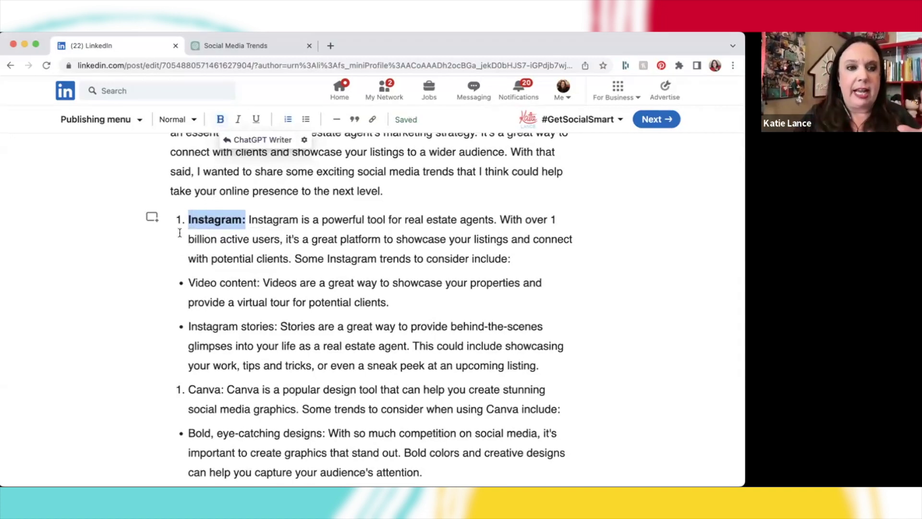
{"action": "left_click", "coordinate": [188, 219]}
{"action": "key", "text": "BackSpace"}
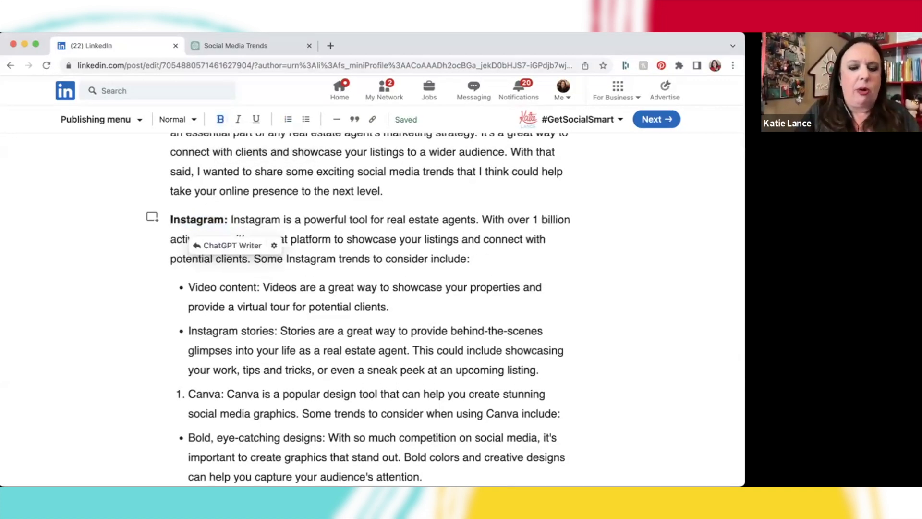
{"action": "type", "text": "Tip 1:"}
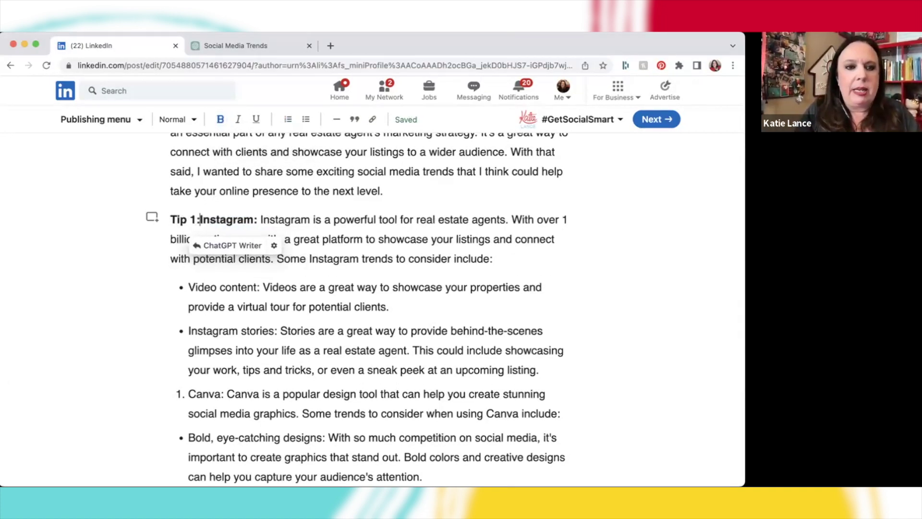
Step: Turn the numbered Canva item into a plain paragraph beginning with the bold label "Tip 2: Canva:"
{"action": "left_click", "coordinate": [170, 390]}
{"action": "key", "text": "BackSpace"}
{"action": "type", "text": "Tip 2:"}
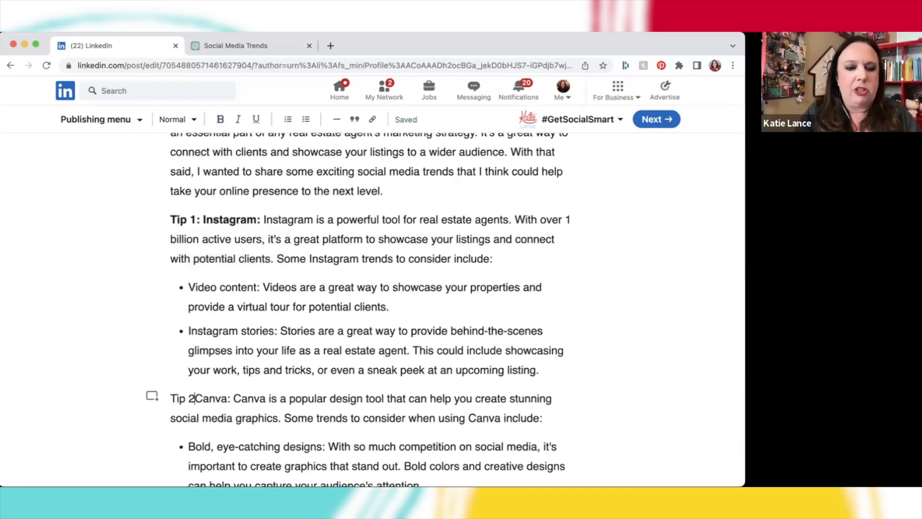
{"action": "left_click_drag", "start_coordinate": [239, 399], "coordinate": [169, 398]}
{"action": "left_click", "coordinate": [220, 121]}
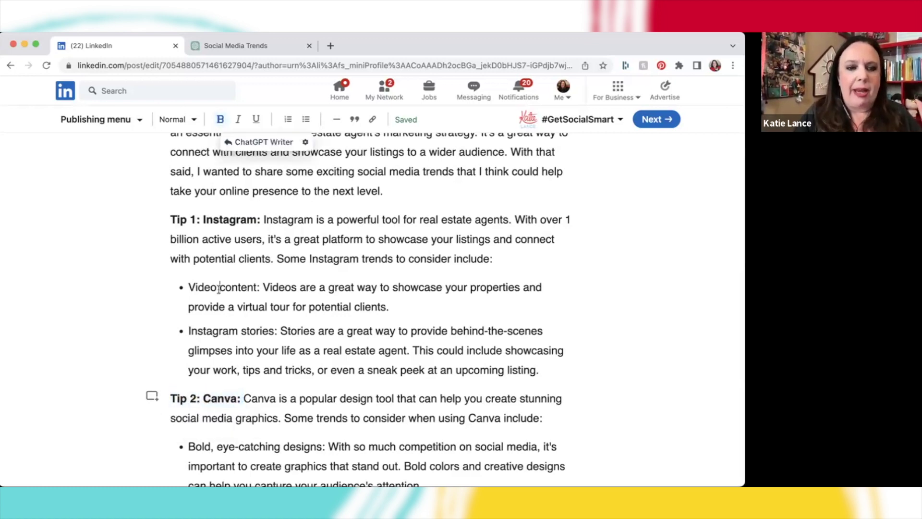
Step: Remove the numbering from the AI item, prefix it with "Tip 3:", and bold the label "Tip 3: AI:"
{"action": "scroll", "coordinate": [218, 466], "scroll_direction": "down", "scroll_amount": 5}
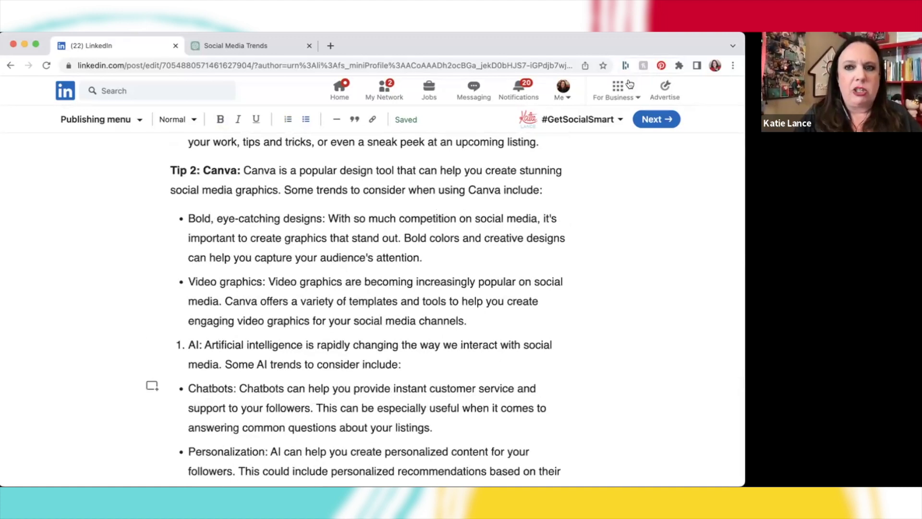
{"action": "key", "text": "Up"}
{"action": "key", "text": "Up"}
{"action": "key", "text": "Home"}
{"action": "key", "text": "BackSpace"}
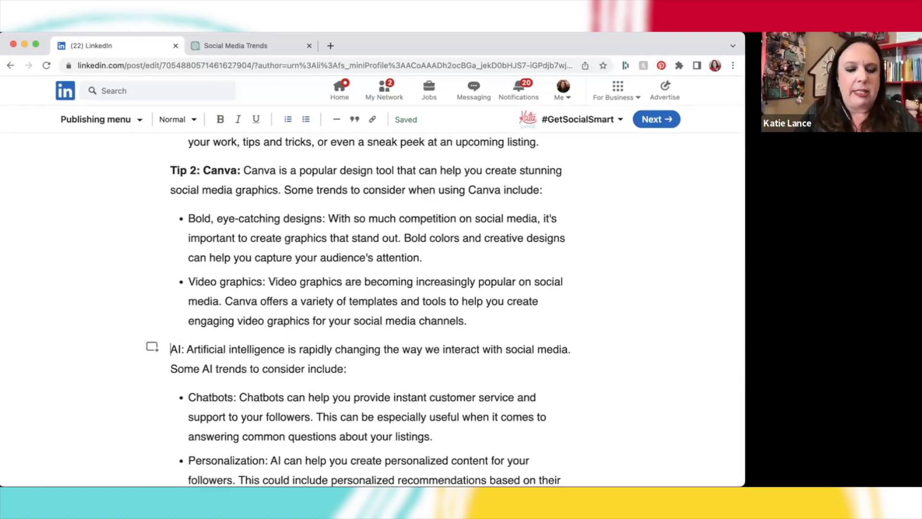
{"action": "type", "text": "Tip 3:"}
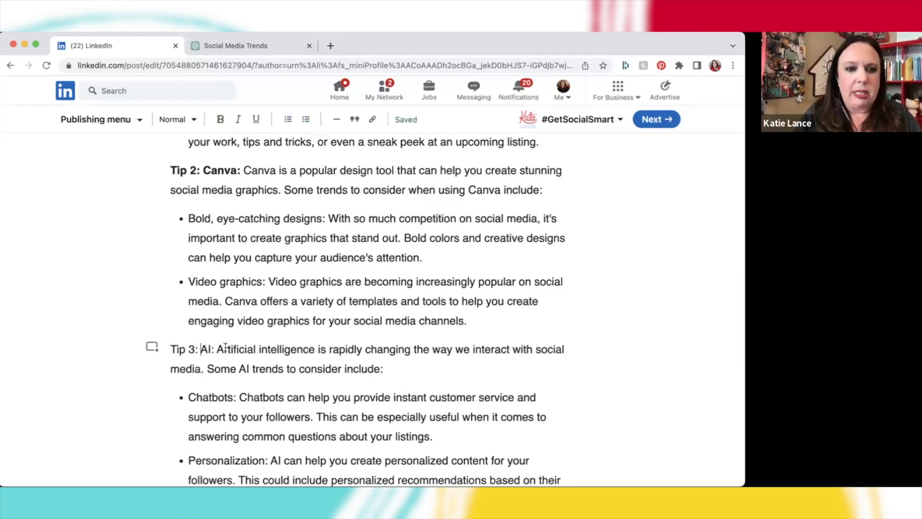
{"action": "left_click_drag", "start_coordinate": [217, 350], "coordinate": [171, 348]}
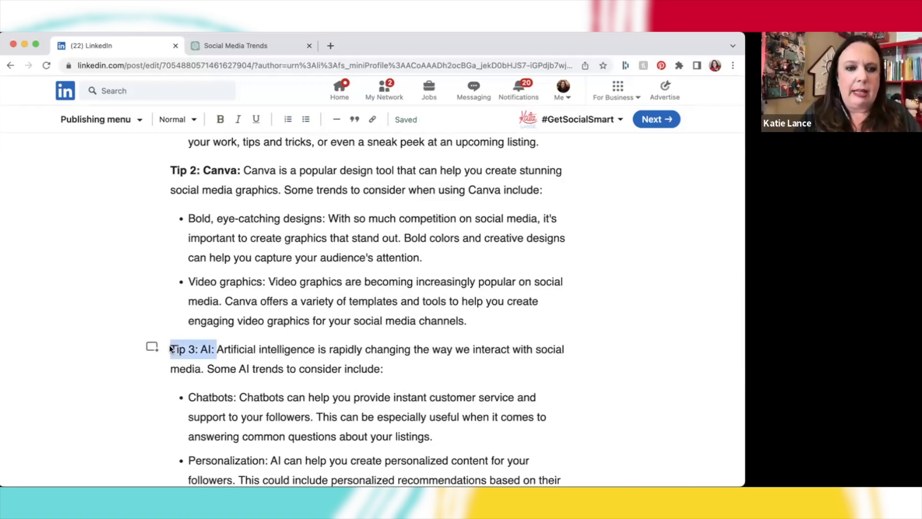
{"action": "left_click", "coordinate": [221, 119]}
{"action": "left_click", "coordinate": [240, 301]}
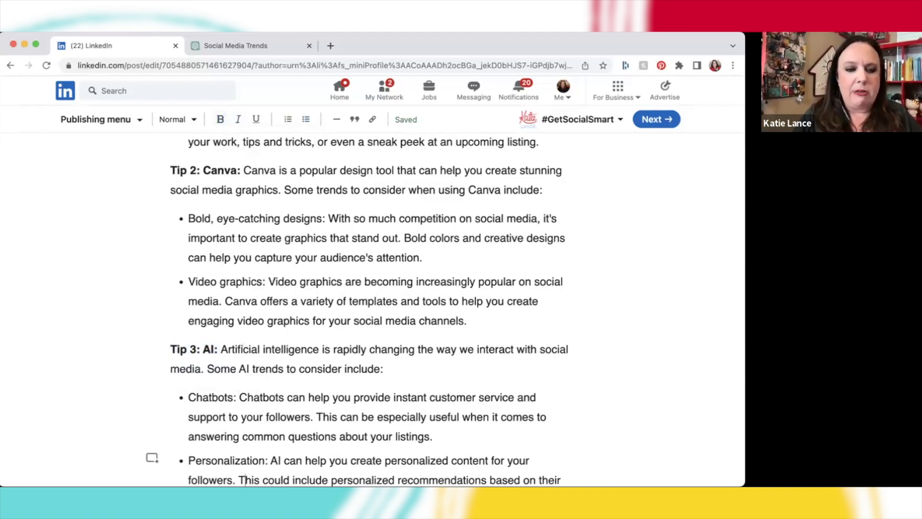
Step: Delete the sign-off lines "Best regards," and "[Your Name]", the "Call to Action:" label and the leftover blank line at the article's end
{"action": "scroll", "coordinate": [243, 320], "scroll_direction": "down", "scroll_amount": 5}
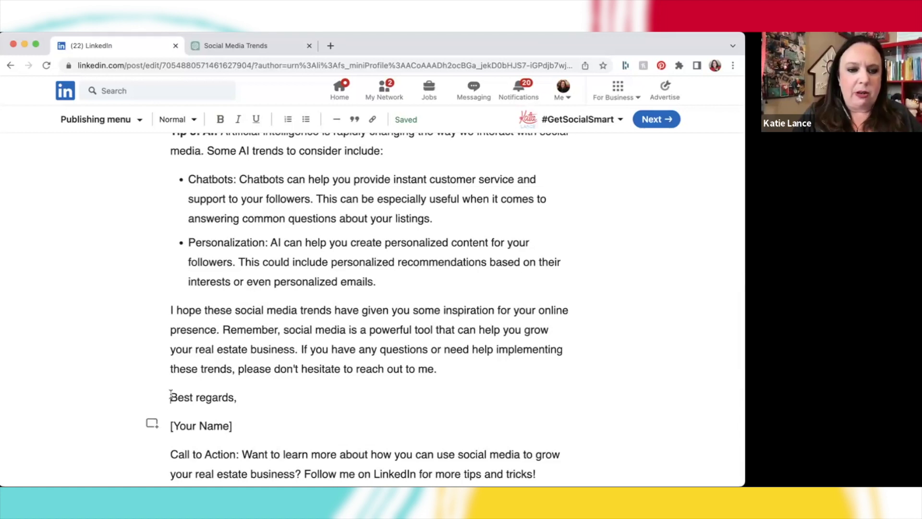
{"action": "left_click_drag", "start_coordinate": [171, 394], "coordinate": [232, 426]}
{"action": "key", "text": "BackSpace"}
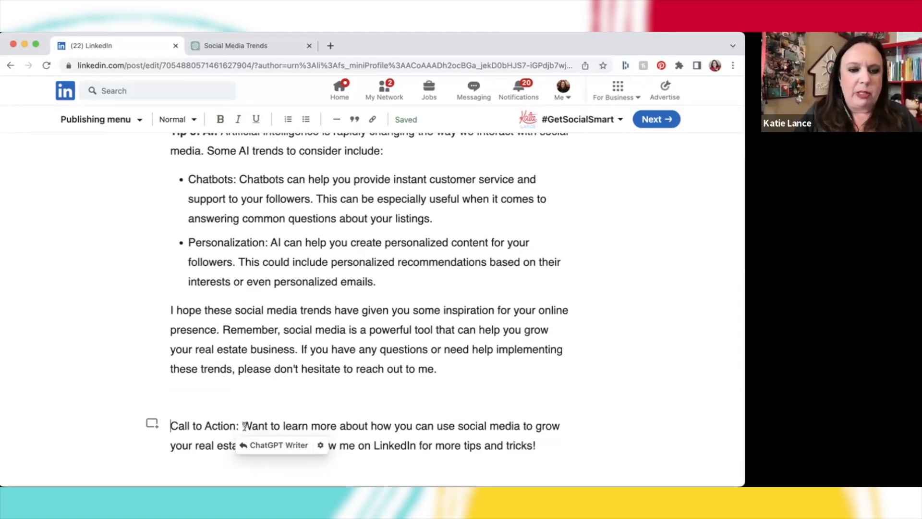
{"action": "left_click_drag", "start_coordinate": [240, 425], "coordinate": [169, 426]}
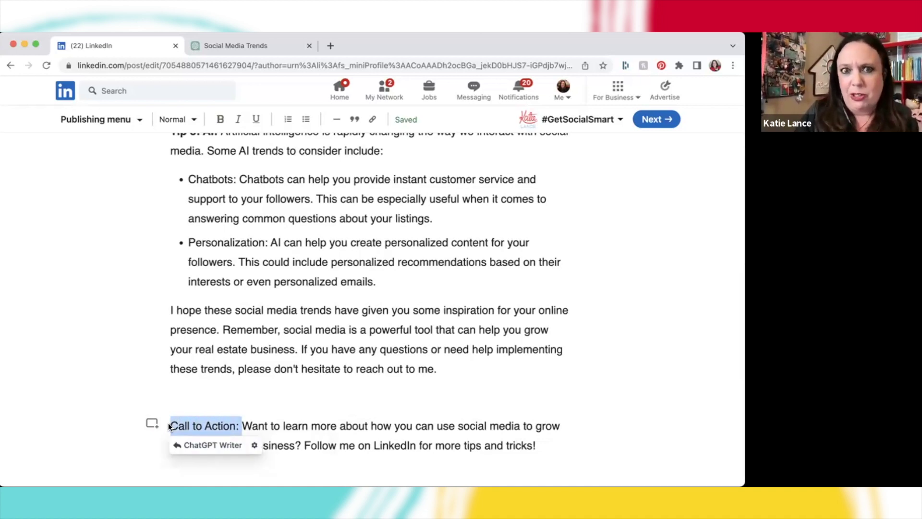
{"action": "key", "text": "BackSpace"}
{"action": "key", "text": "BackSpace"}
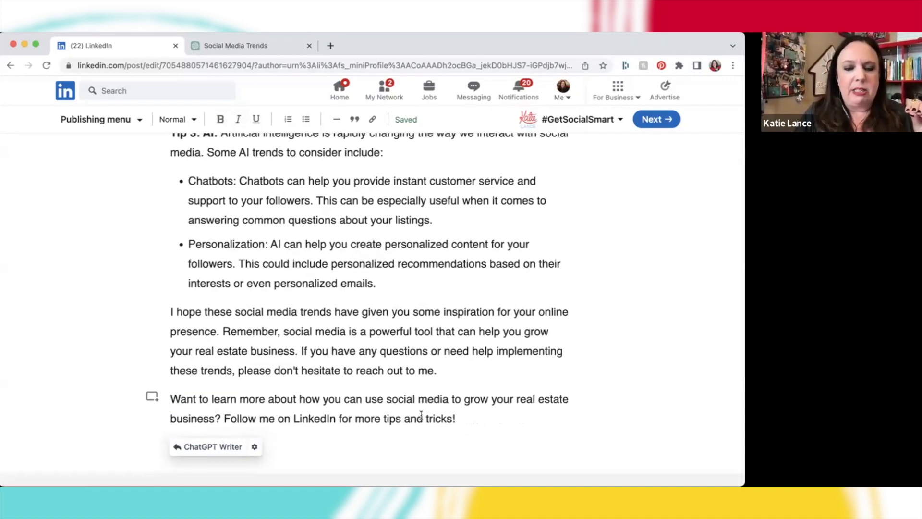
Step: Review the edited article from its closing paragraph back up to the headline and cover image area
{"action": "key", "text": "Up"}
{"action": "key", "text": "Up"}
{"action": "key", "text": "Up"}
{"action": "key", "text": "Up"}
{"action": "key", "text": "Up"}
{"action": "key", "text": "Up"}
{"action": "key", "text": "Up"}
{"action": "key", "text": "Up"}
{"action": "key", "text": "Up"}
{"action": "key", "text": "Up"}
{"action": "key", "text": "Up"}
{"action": "key", "text": "Up"}
{"action": "key", "text": "Up"}
{"action": "key", "text": "Up"}
{"action": "key", "text": "Up"}
{"action": "key", "text": "Up"}
{"action": "key", "text": "Up"}
{"action": "key", "text": "Up"}
{"action": "key", "text": "Up"}
{"action": "key", "text": "Up"}
{"action": "key", "text": "Up"}
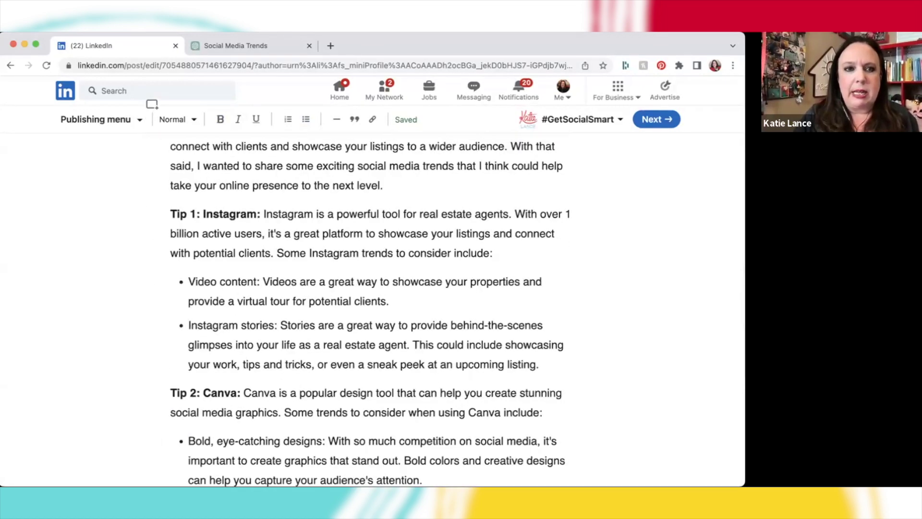
{"action": "left_click", "coordinate": [391, 344]}
{"action": "scroll", "coordinate": [628, 333], "scroll_direction": "up", "scroll_amount": 10}
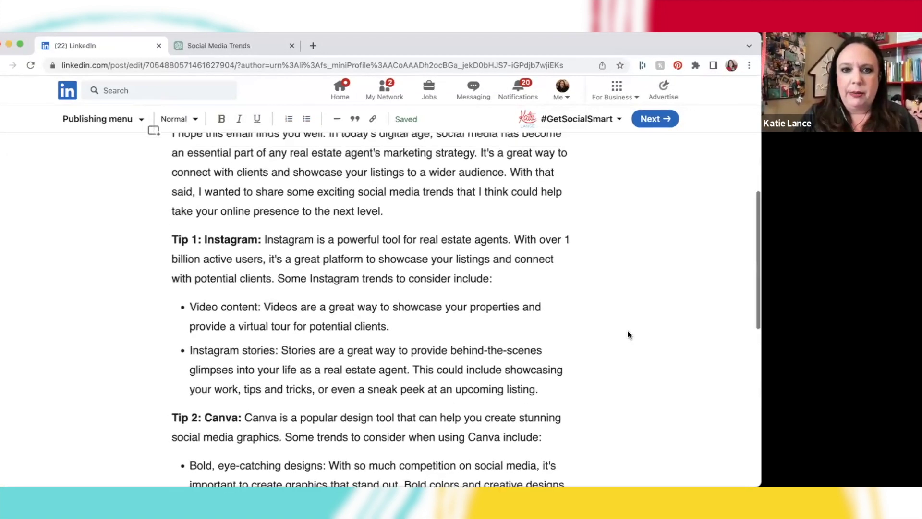
{"action": "scroll", "coordinate": [629, 335], "scroll_direction": "up", "scroll_amount": 2}
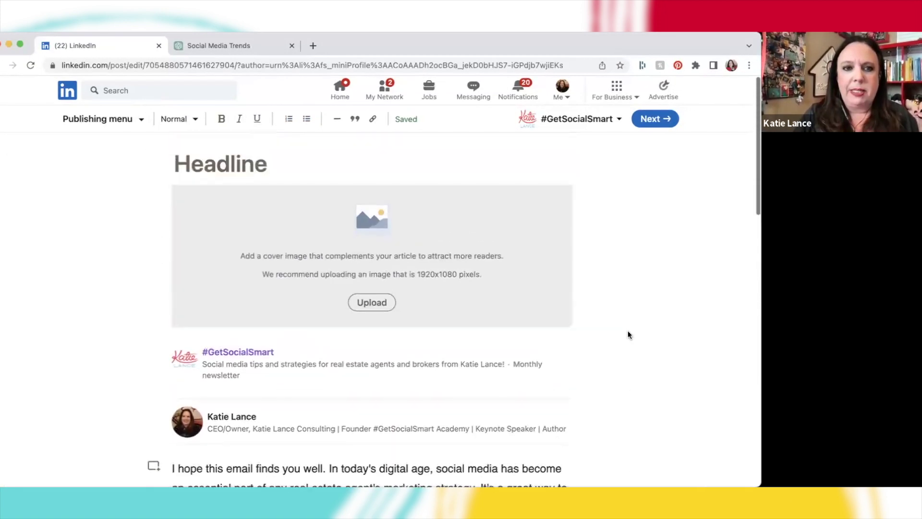
Step: Switch to the ChatGPT conversation, send "Please create 3 possible email subject lines for this newsletter" and bring up the reply
{"action": "left_click", "coordinate": [219, 48]}
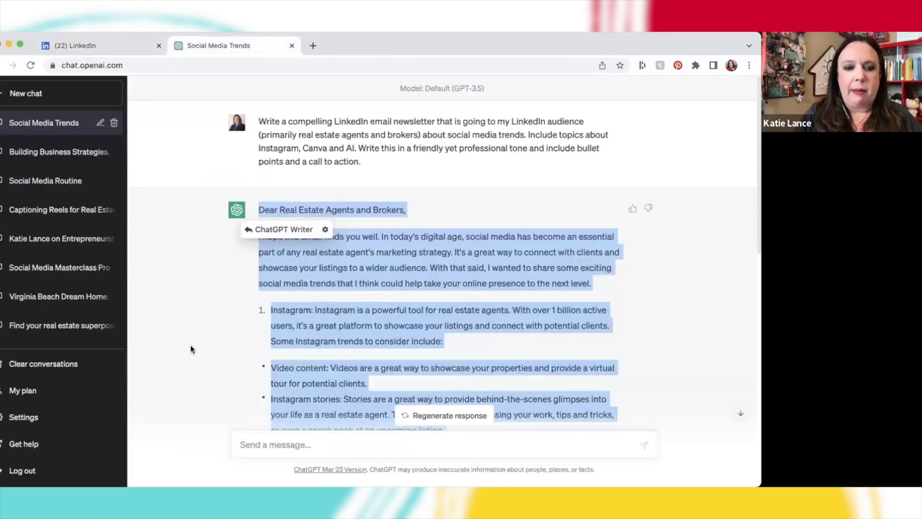
{"action": "left_click", "coordinate": [191, 344]}
{"action": "scroll", "coordinate": [191, 345], "scroll_direction": "down", "scroll_amount": 3}
{"action": "type", "text": "Please create"}
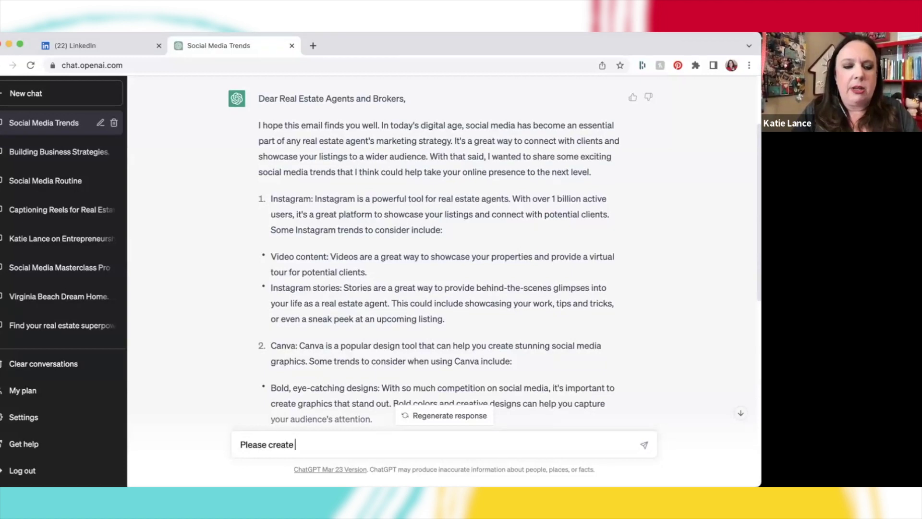
{"action": "type", "text": " 3 possible "}
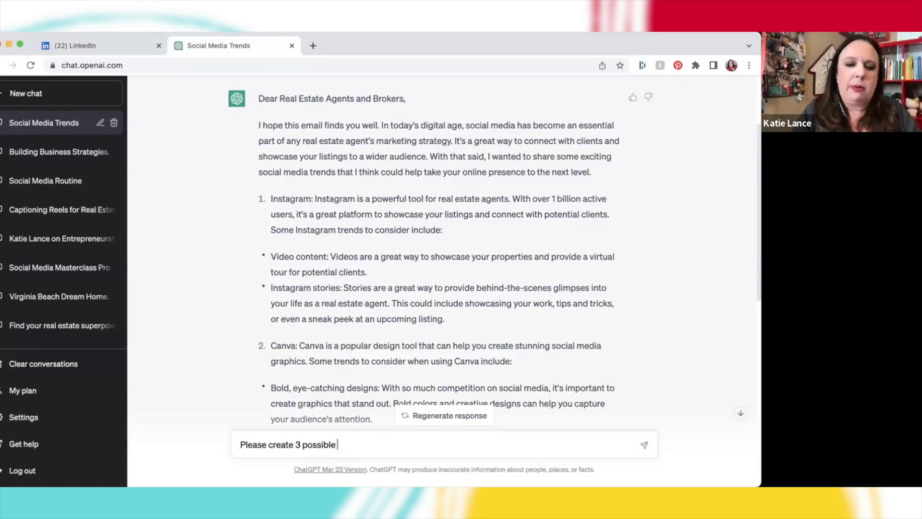
{"action": "type", "text": "email subje"}
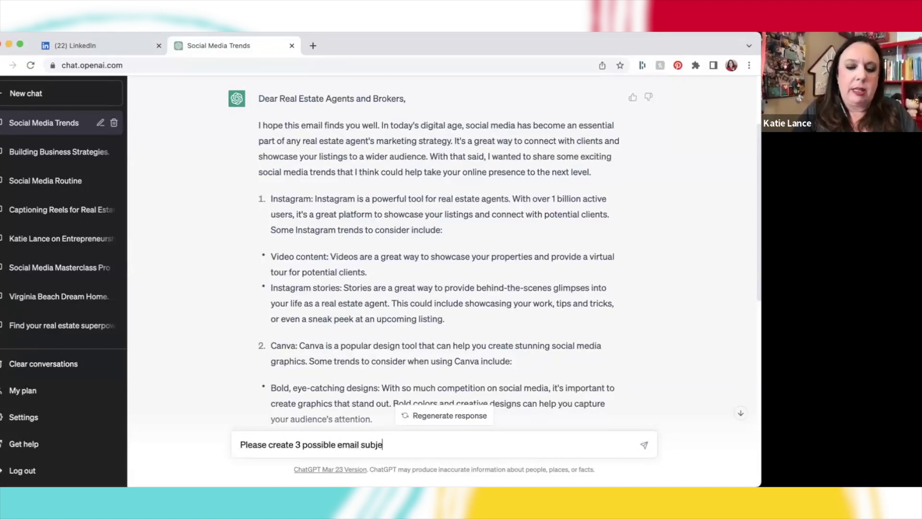
{"action": "type", "text": "ct lines for thi"}
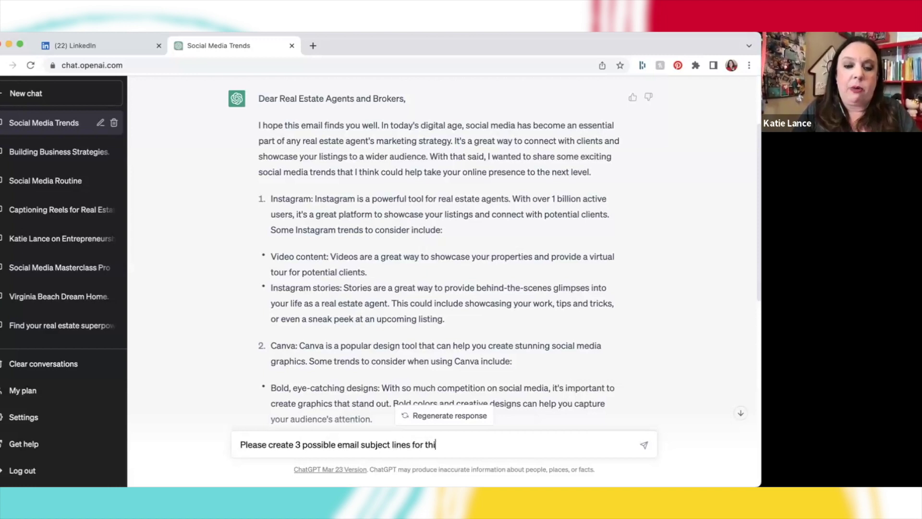
{"action": "type", "text": "s newsletter"}
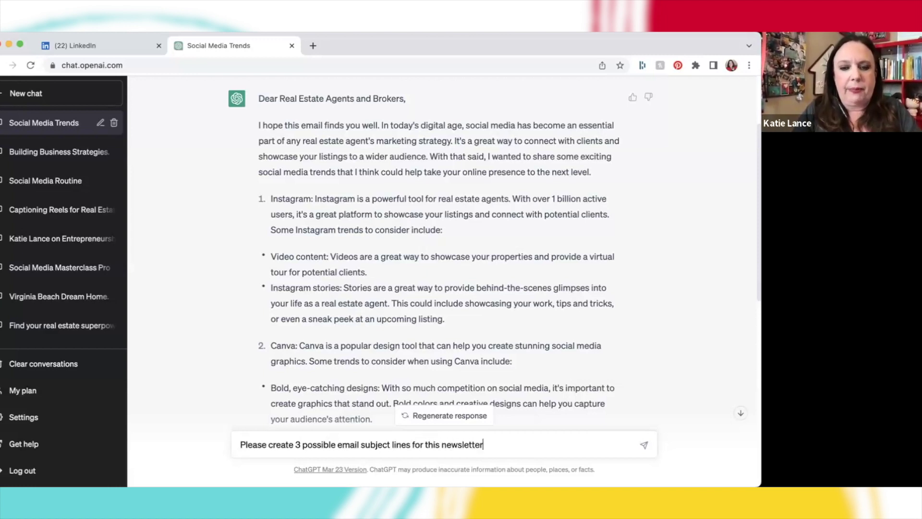
{"action": "key", "text": "Return"}
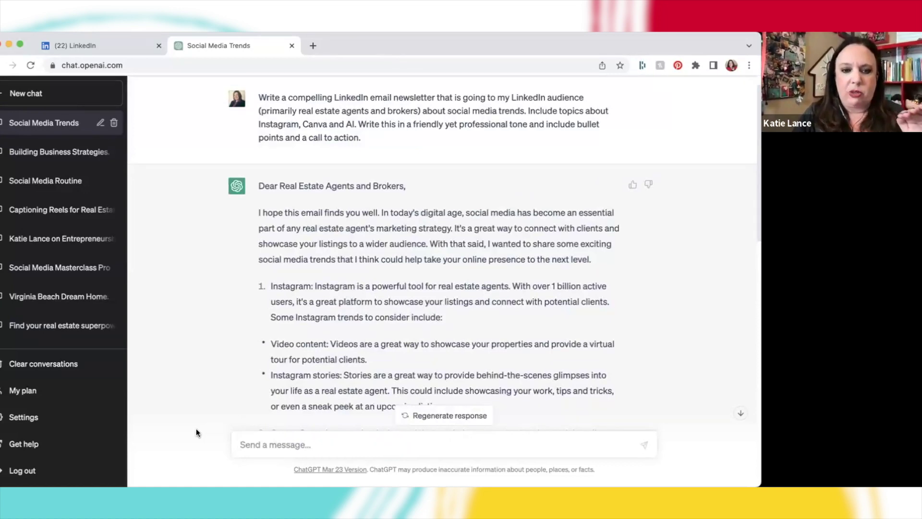
{"action": "left_click", "coordinate": [741, 415]}
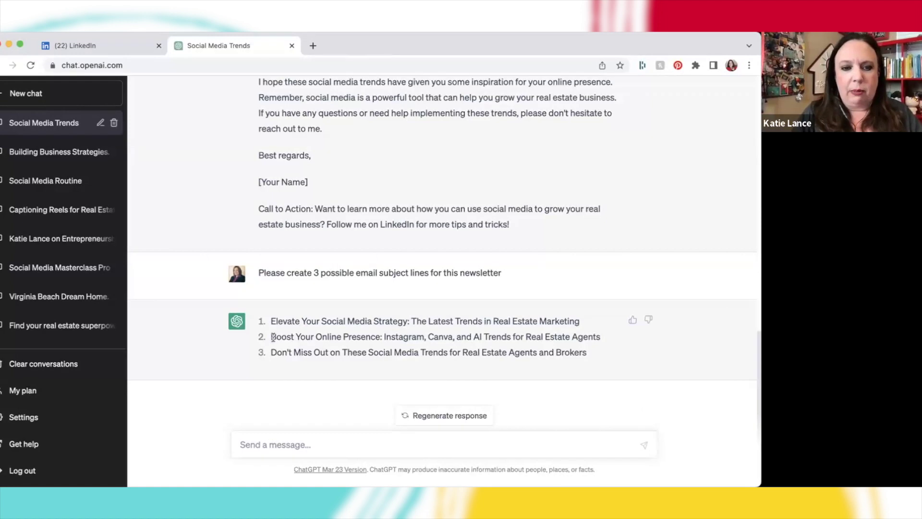
Step: Copy the suggestion "Boost Your Online Presence: Instagram, Canva, and AI Trends for Real Estate Agents" and go to the LinkedIn article's empty headline
{"action": "left_click_drag", "start_coordinate": [271, 336], "coordinate": [601, 336]}
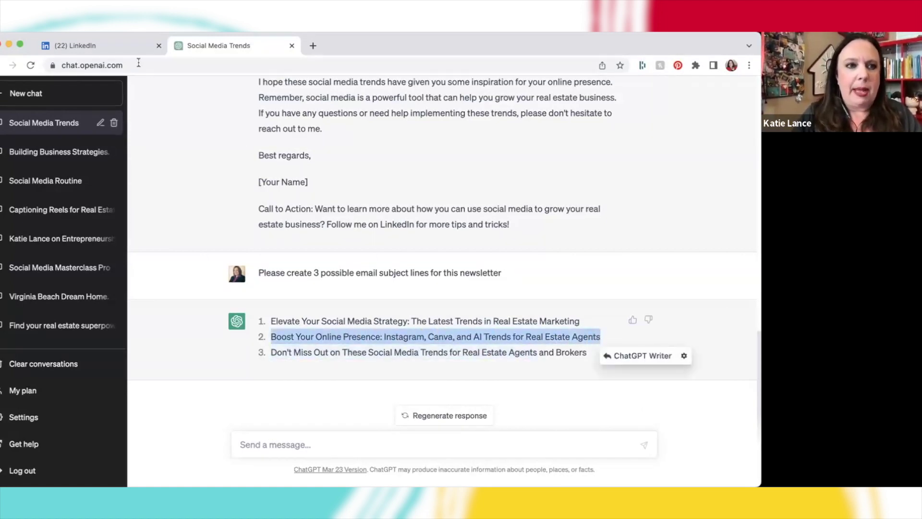
{"action": "left_click", "coordinate": [123, 47]}
{"action": "left_click", "coordinate": [204, 169]}
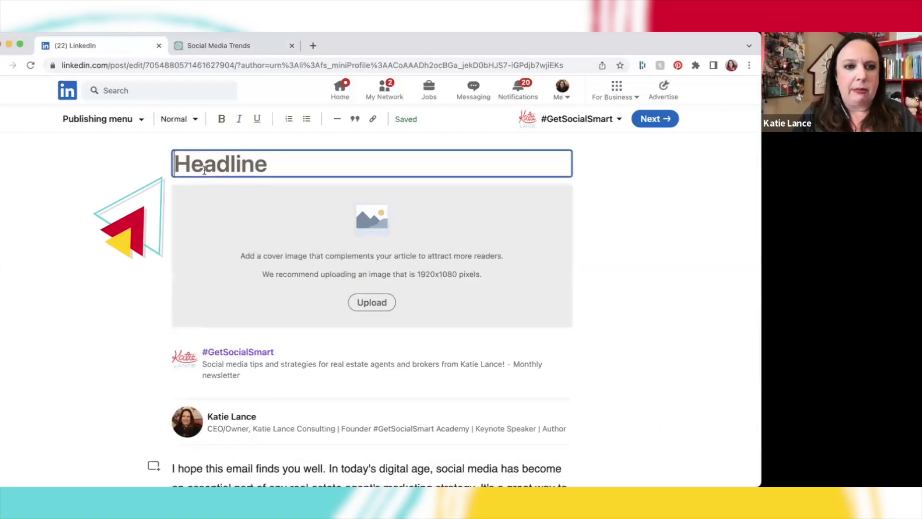
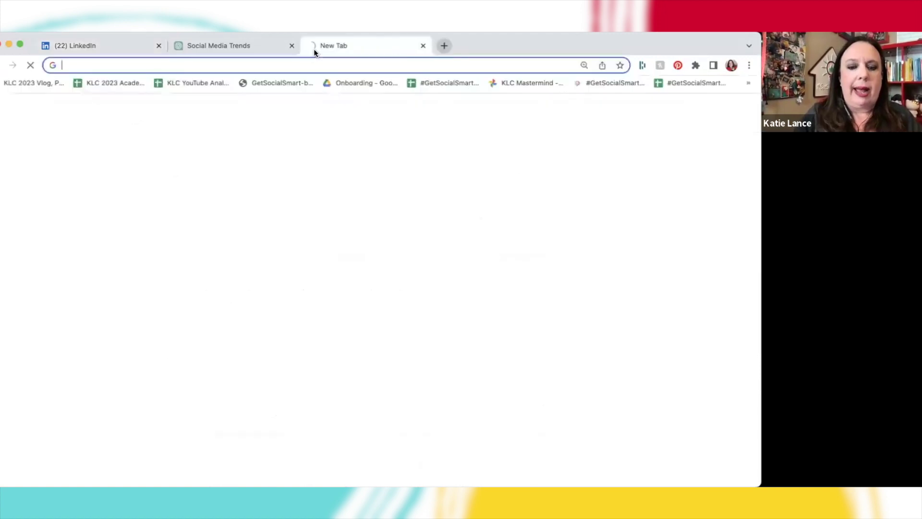
Step: Open the author's YouTube channel in a new tab and browse its latest videos for ones matching the article's tips
{"action": "key", "text": "Return"}
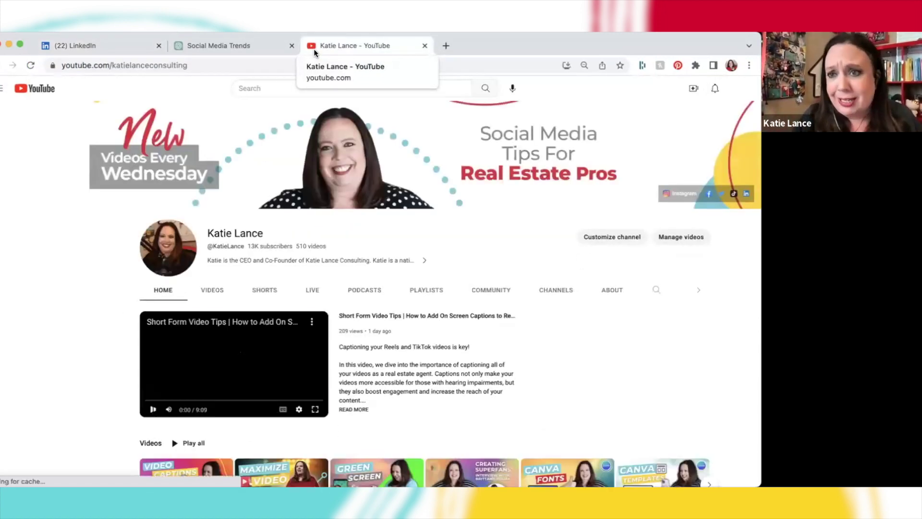
{"action": "left_click", "coordinate": [207, 294]}
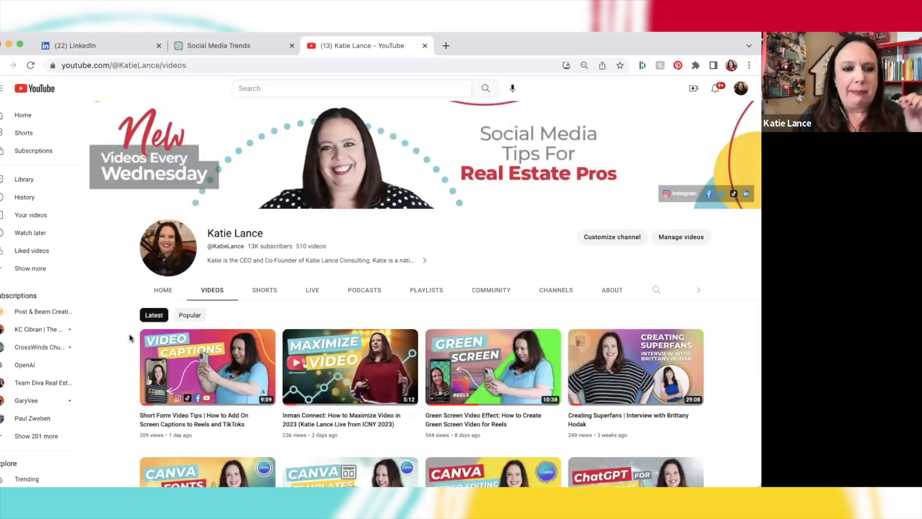
{"action": "scroll", "coordinate": [129, 337], "scroll_direction": "down", "scroll_amount": 1}
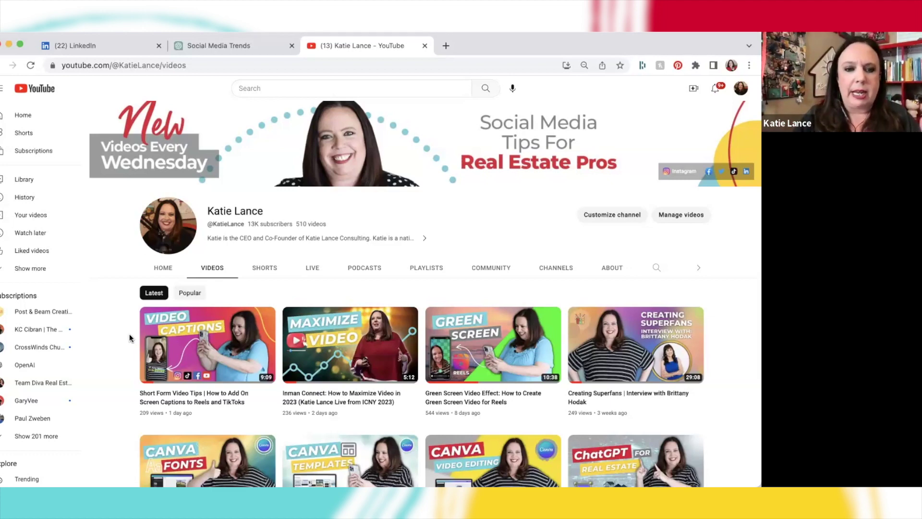
{"action": "scroll", "coordinate": [129, 336], "scroll_direction": "down", "scroll_amount": 3}
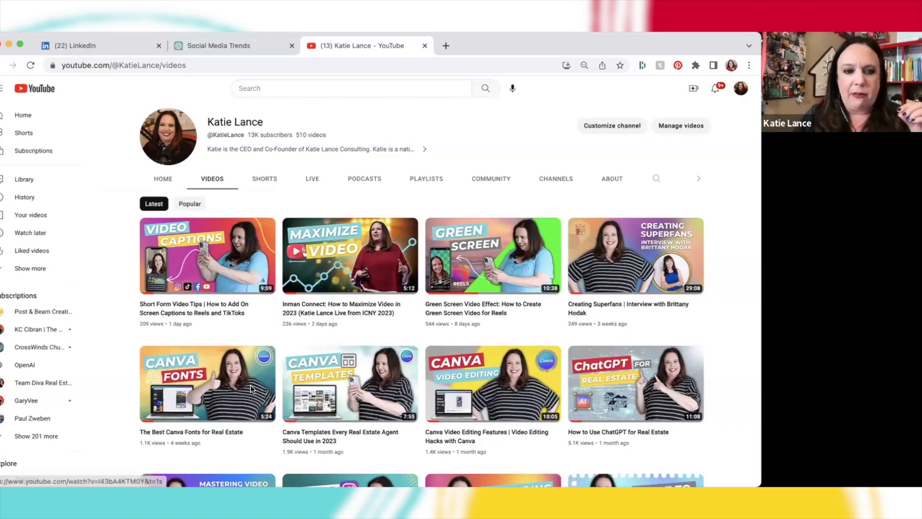
Step: Open the videos "The Best Canva Fonts for Real Estate", "How to Use ChatGPT for Real Estate" and "What to Post to Instagram in 2023" in separate tabs
{"action": "right_click", "coordinate": [212, 432]}
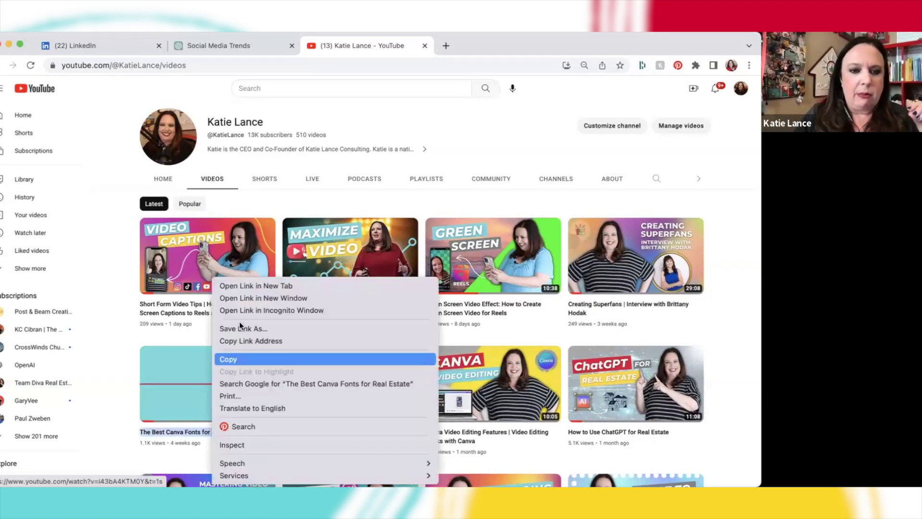
{"action": "left_click", "coordinate": [255, 286]}
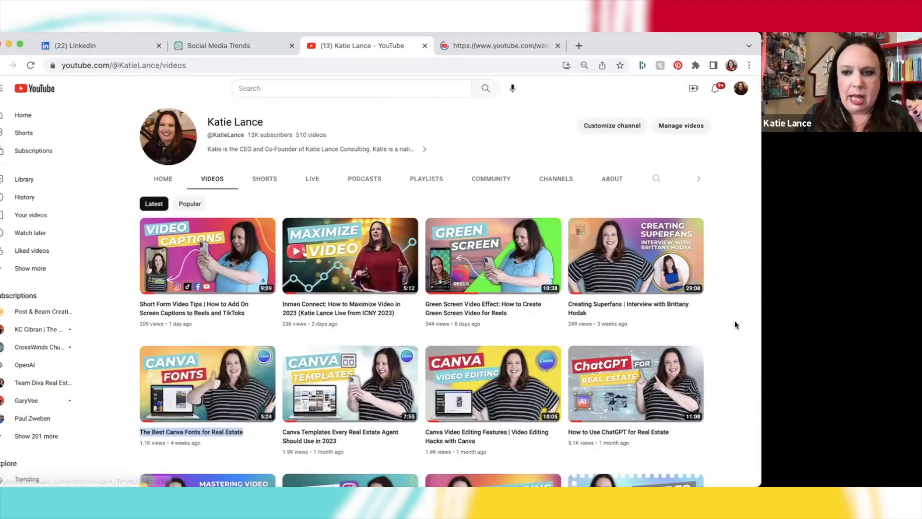
{"action": "right_click", "coordinate": [632, 428]}
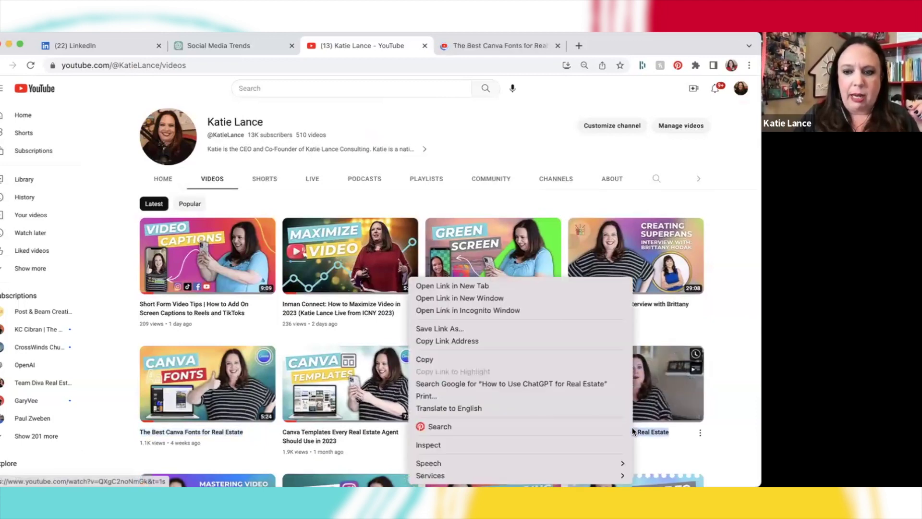
{"action": "left_click", "coordinate": [570, 287]}
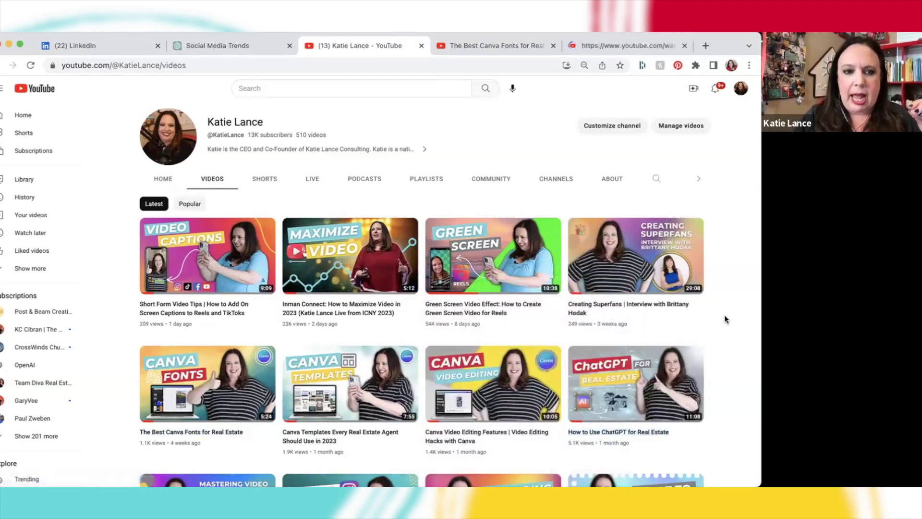
{"action": "scroll", "coordinate": [724, 318], "scroll_direction": "down", "scroll_amount": 3}
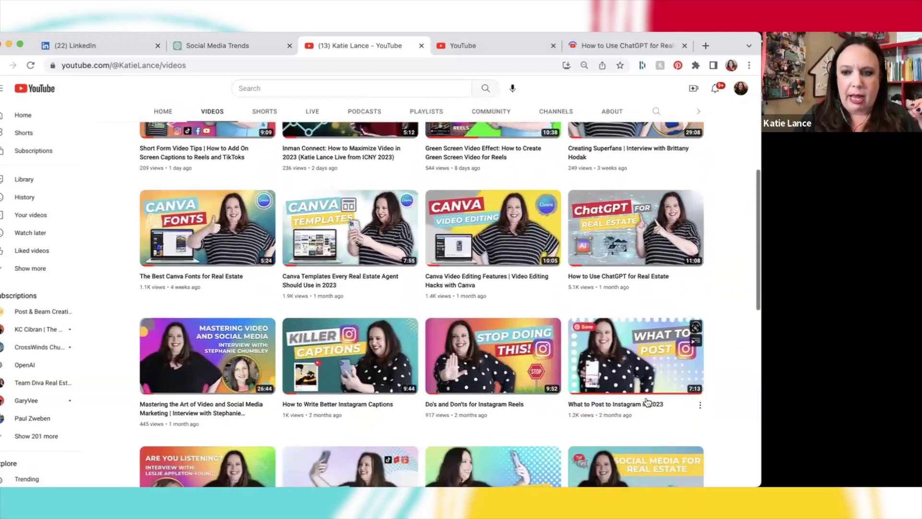
{"action": "right_click", "coordinate": [638, 401]}
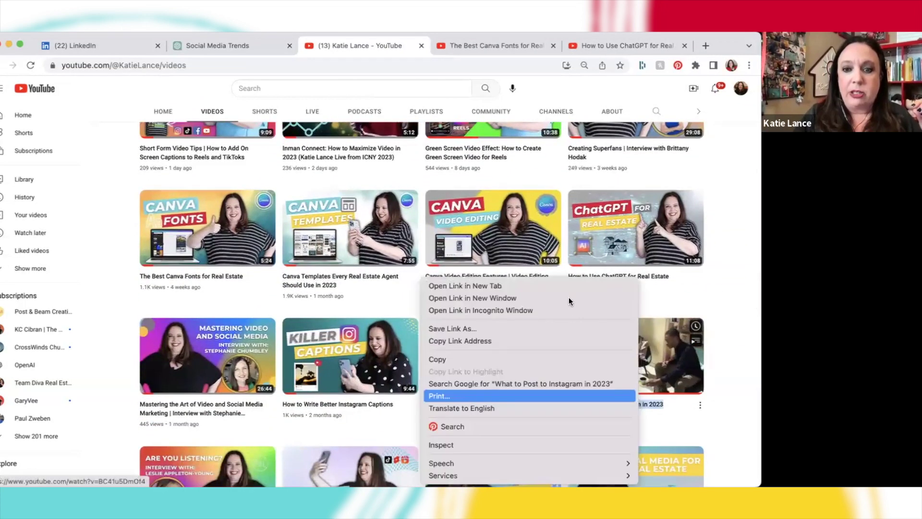
{"action": "left_click", "coordinate": [568, 286]}
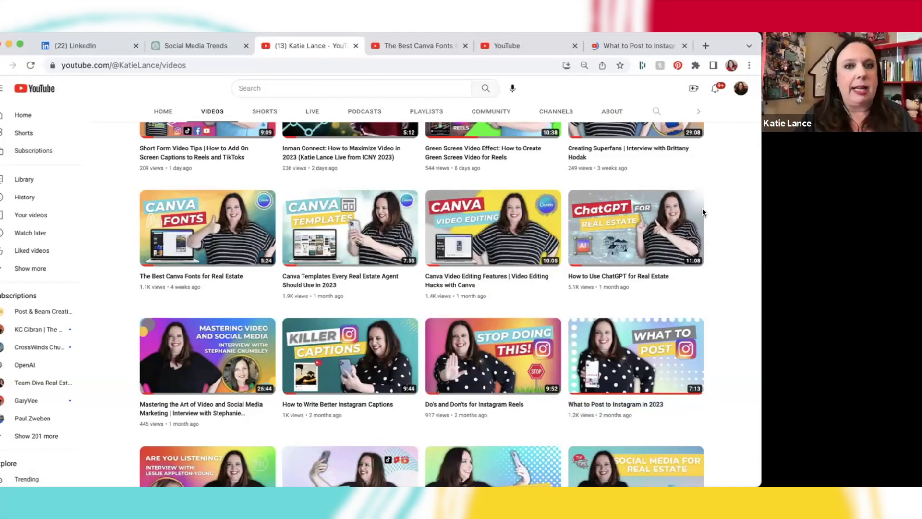
Step: Copy the share link of the video "The Best Canva Fonts for Real Estate" and close its tab
{"action": "left_click", "coordinate": [436, 47]}
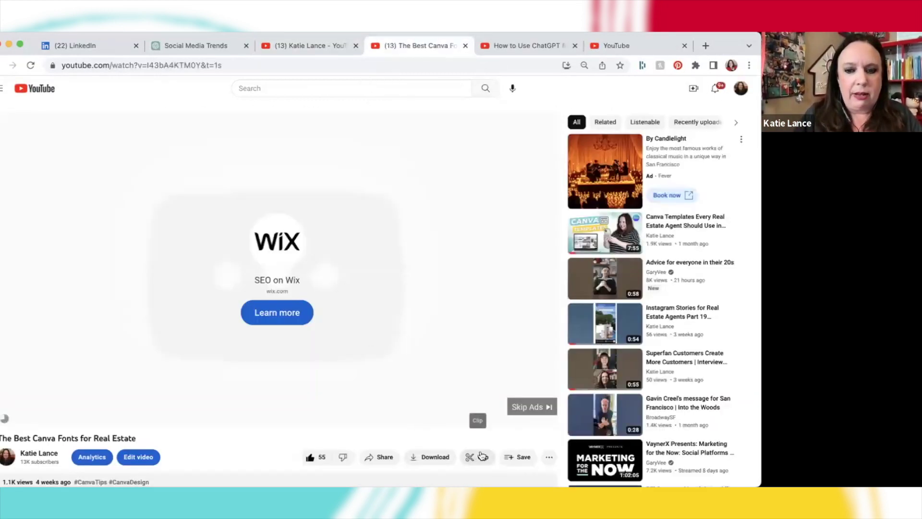
{"action": "left_click", "coordinate": [385, 456]}
{"action": "left_click", "coordinate": [458, 336]}
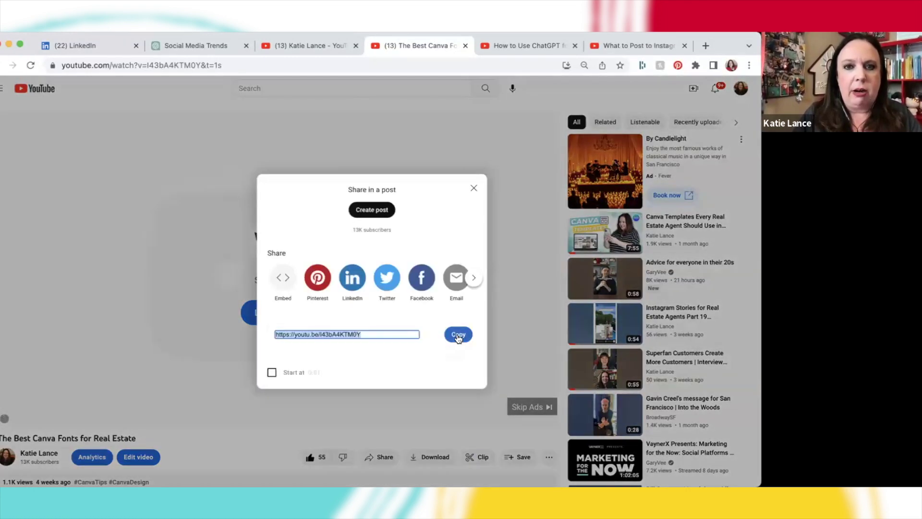
{"action": "key", "text": "super+w"}
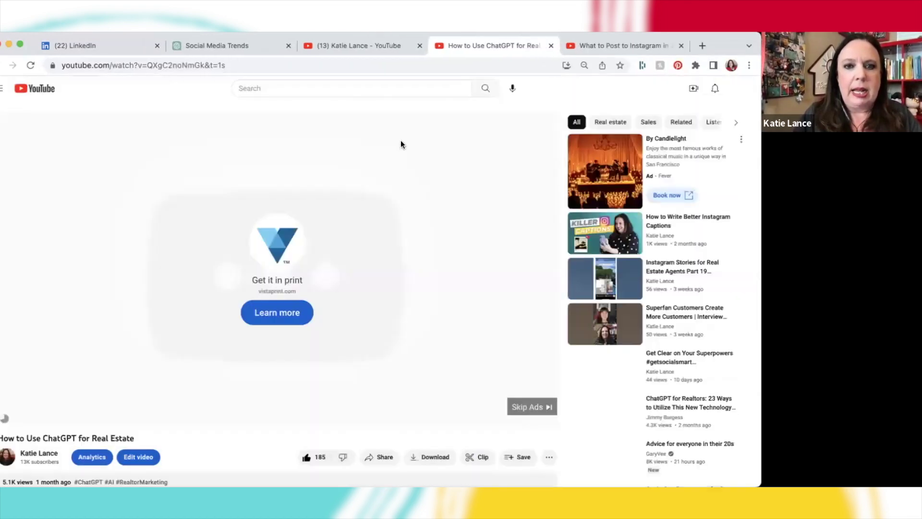
Step: Link the text "Canva is a popular design tool" under Tip 2 of the LinkedIn article to the copied Canva fonts video
{"action": "left_click", "coordinate": [123, 47]}
{"action": "left_click", "coordinate": [241, 338]}
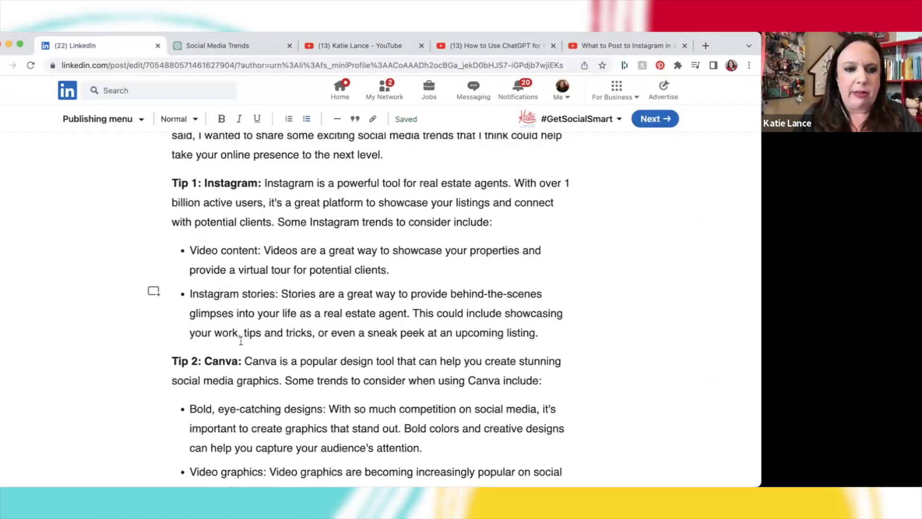
{"action": "left_click_drag", "start_coordinate": [242, 359], "coordinate": [393, 361]}
{"action": "left_click", "coordinate": [374, 120]}
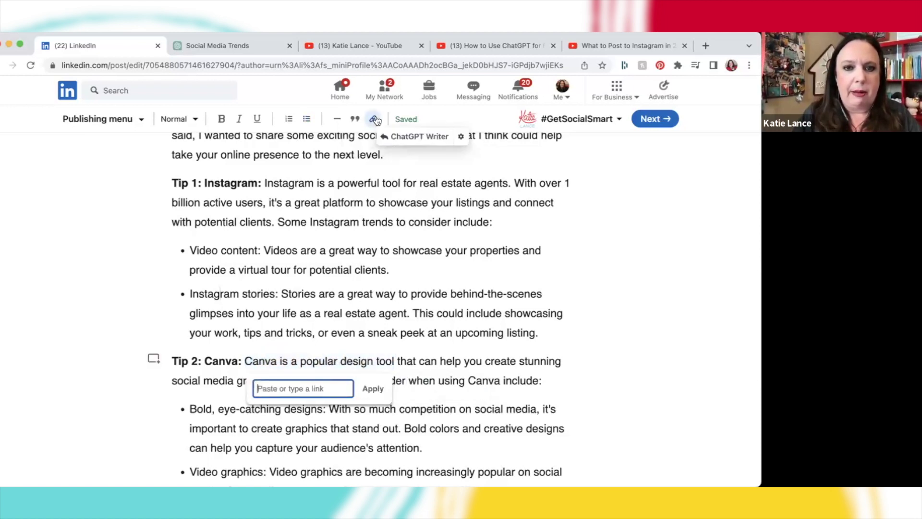
{"action": "key", "text": "super+v"}
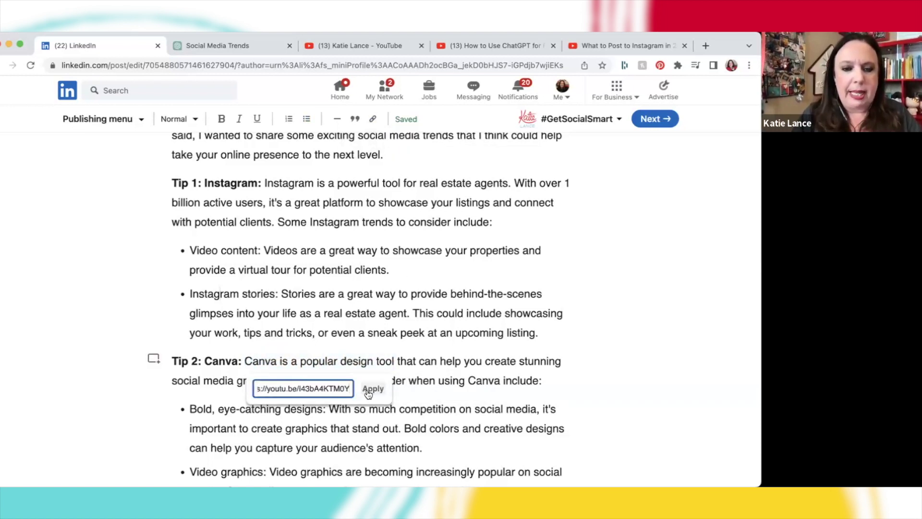
{"action": "left_click", "coordinate": [369, 390]}
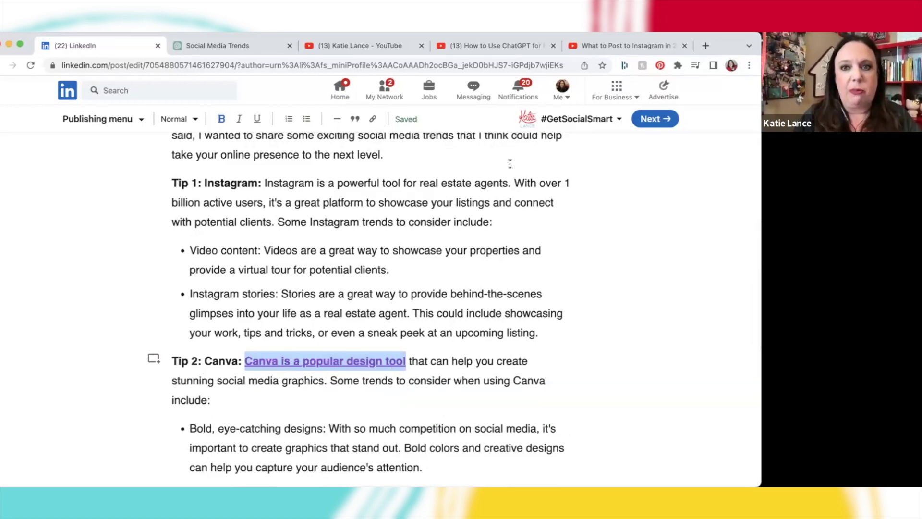
Step: Close the YouTube channel tab and copy the web address of the video "How to Use ChatGPT for Real Estate"
{"action": "left_click", "coordinate": [391, 48]}
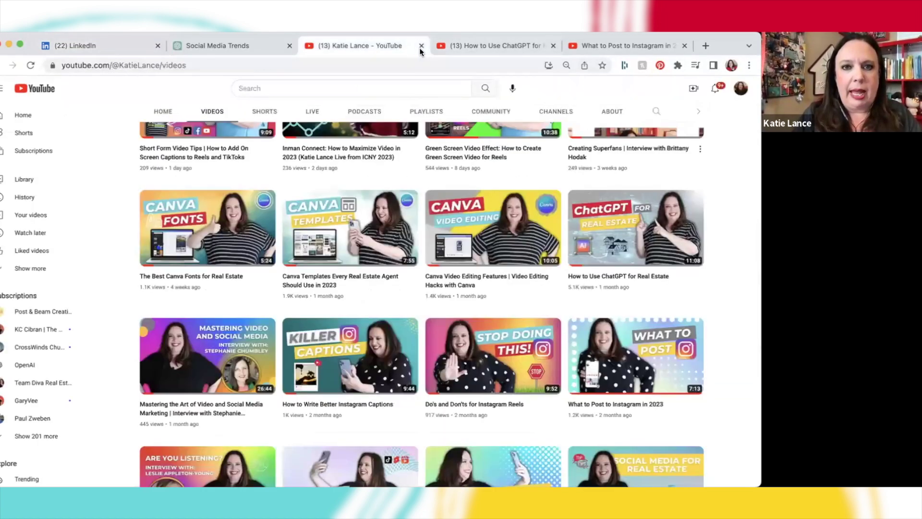
{"action": "left_click", "coordinate": [422, 46]}
{"action": "left_click", "coordinate": [404, 61]}
{"action": "key", "text": "super+c"}
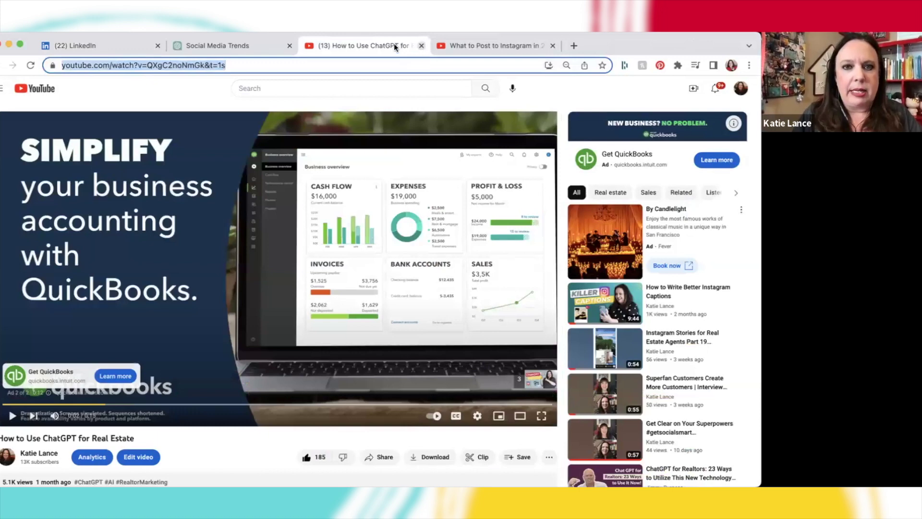
Step: Link the text "Artificial intelligence is rapidly changing" under Tip 3 of the article to the copied ChatGPT video
{"action": "left_click", "coordinate": [112, 43]}
{"action": "left_click", "coordinate": [238, 268]}
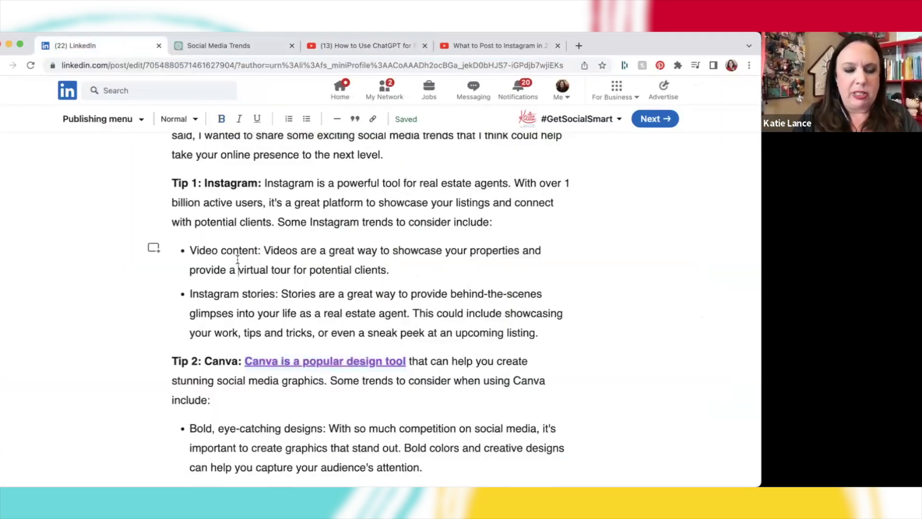
{"action": "scroll", "coordinate": [209, 400], "scroll_direction": "down", "scroll_amount": 5}
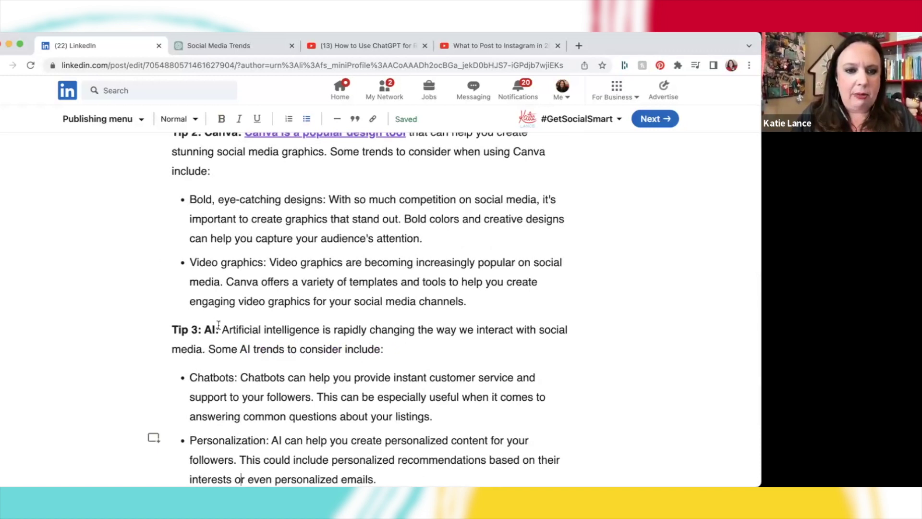
{"action": "left_click_drag", "start_coordinate": [222, 329], "coordinate": [412, 329]}
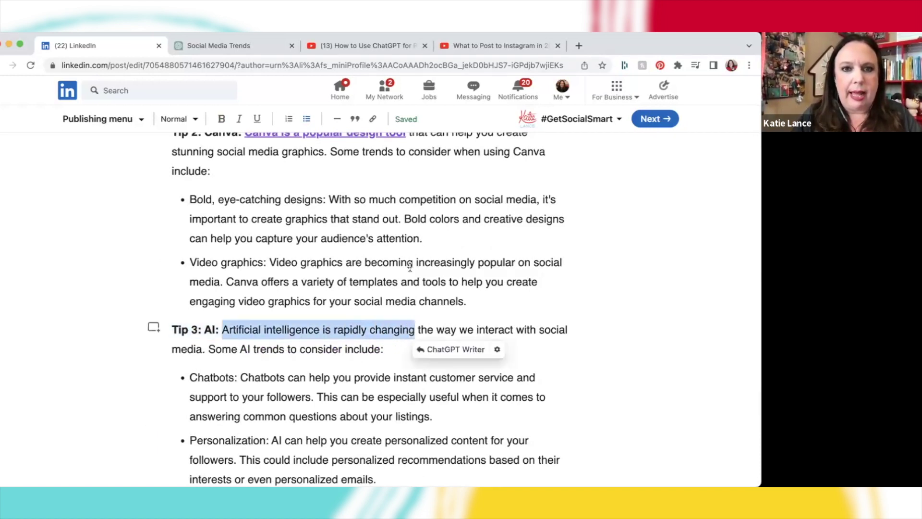
{"action": "left_click", "coordinate": [373, 120]}
{"action": "key", "text": "super+v"}
{"action": "left_click", "coordinate": [375, 361]}
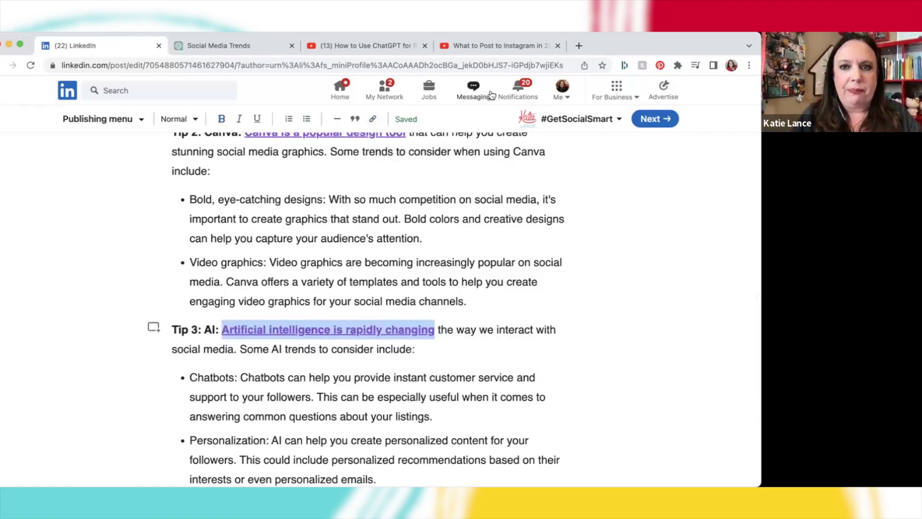
Step: Close the ChatGPT video, copy the web address of "What to Post to Instagram in 2023" and close that tab too
{"action": "left_click", "coordinate": [411, 47]}
{"action": "left_click", "coordinate": [425, 45]}
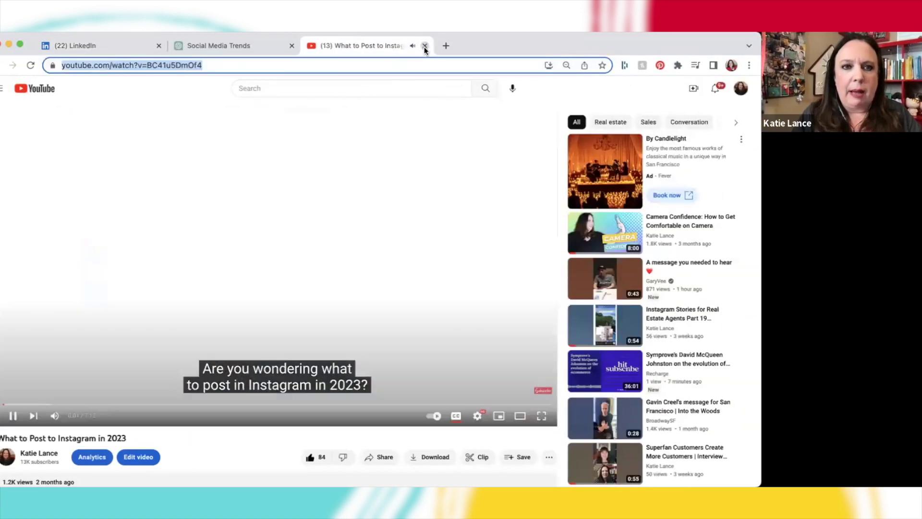
{"action": "left_click", "coordinate": [424, 46]}
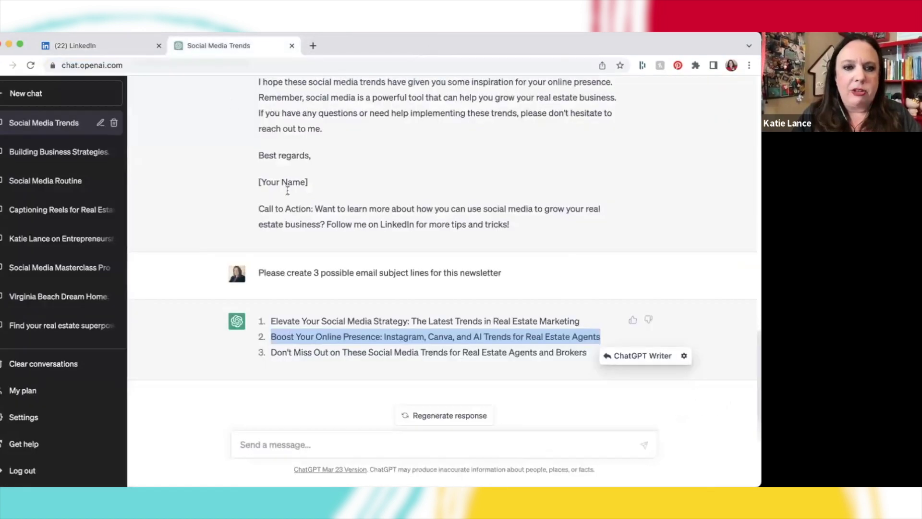
Step: Link the text "Instagram is a powerful tool for real estate agents" under Tip 1 of the article to the copied Instagram video
{"action": "left_click", "coordinate": [134, 48]}
{"action": "left_click", "coordinate": [206, 199]}
{"action": "scroll", "coordinate": [226, 229], "scroll_direction": "up", "scroll_amount": 5}
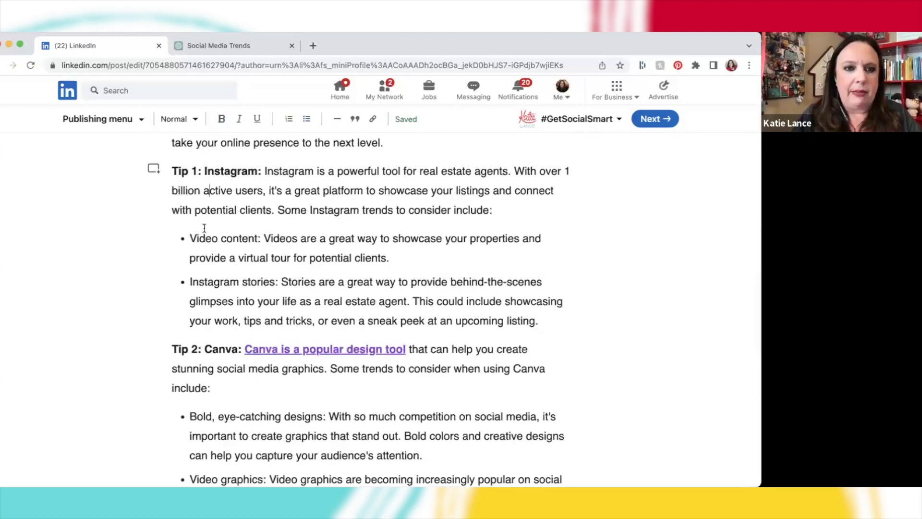
{"action": "left_click_drag", "start_coordinate": [265, 171], "coordinate": [527, 171]}
{"action": "left_click", "coordinate": [556, 259]}
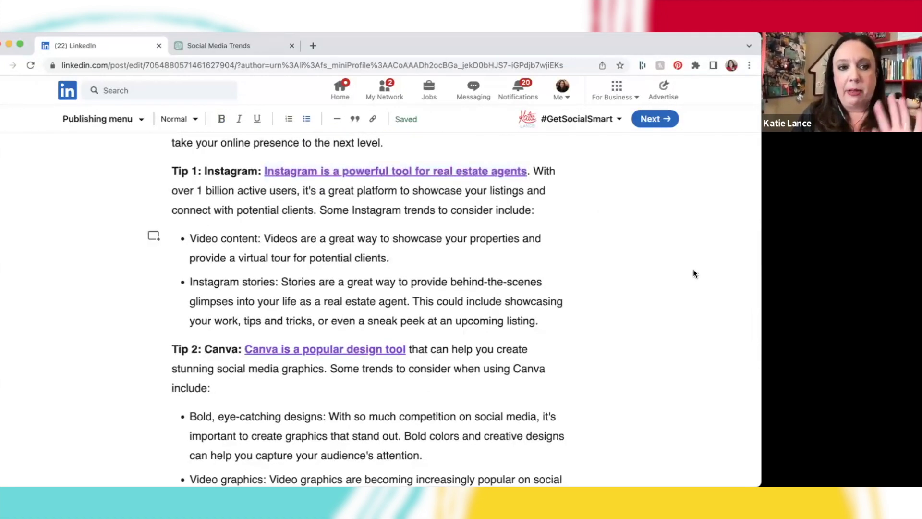
Step: Review the whole article from the headline through the three linked tips to the closing call to action
{"action": "scroll", "coordinate": [693, 271], "scroll_direction": "up", "scroll_amount": 6}
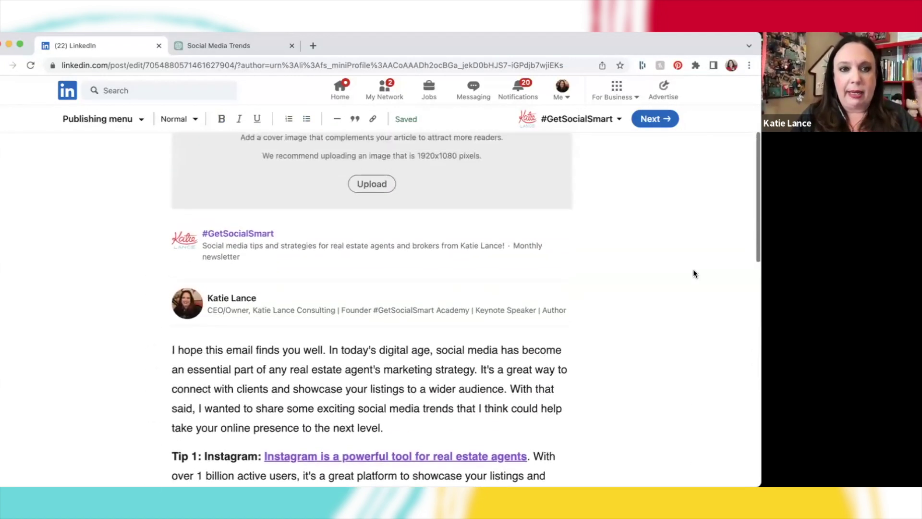
{"action": "scroll", "coordinate": [693, 270], "scroll_direction": "up", "scroll_amount": 3}
{"action": "scroll", "coordinate": [693, 270], "scroll_direction": "down", "scroll_amount": 6}
{"action": "scroll", "coordinate": [693, 270], "scroll_direction": "down", "scroll_amount": 4}
{"action": "scroll", "coordinate": [693, 273], "scroll_direction": "down", "scroll_amount": 3}
{"action": "scroll", "coordinate": [693, 271], "scroll_direction": "down", "scroll_amount": 5}
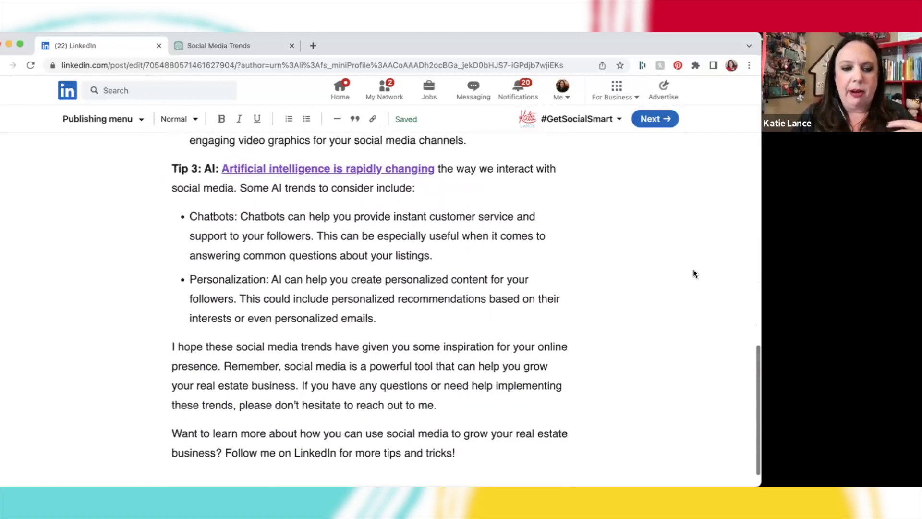
{"action": "scroll", "coordinate": [693, 270], "scroll_direction": "down", "scroll_amount": 1}
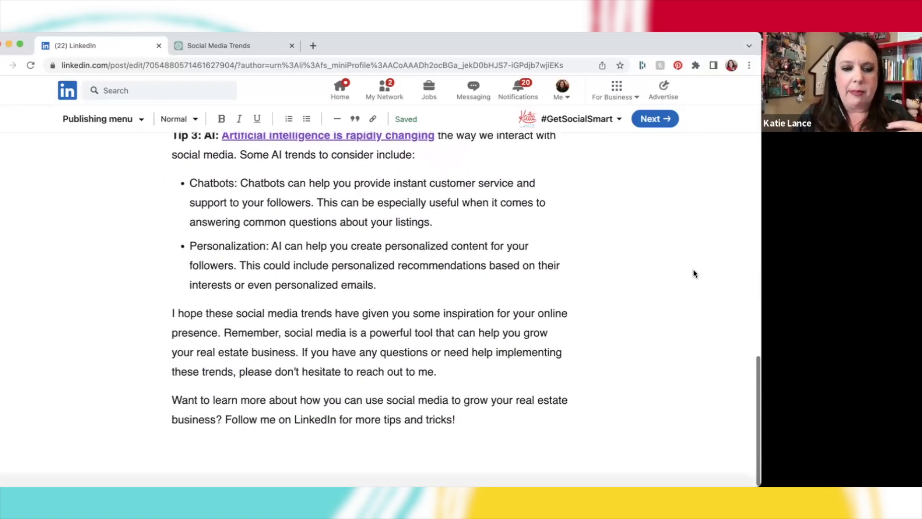
Step: Open the author's own LinkedIn profile in a new tab, copy its web address and return to the article
{"action": "left_click", "coordinate": [315, 46]}
{"action": "type", "text": "link"}
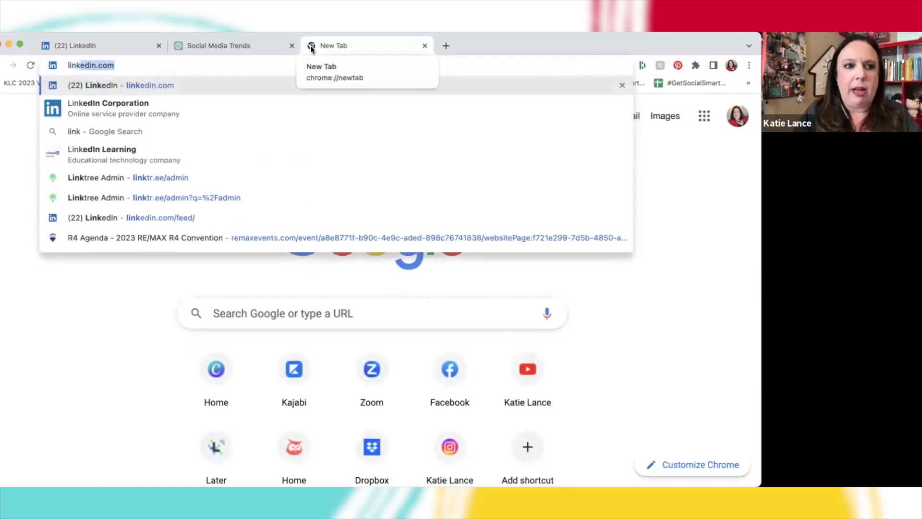
{"action": "key", "text": "Return"}
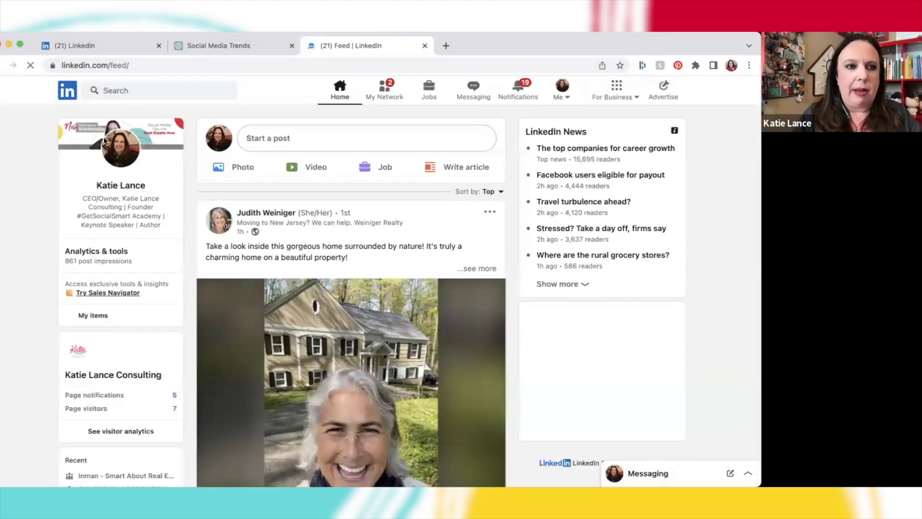
{"action": "left_click", "coordinate": [117, 152]}
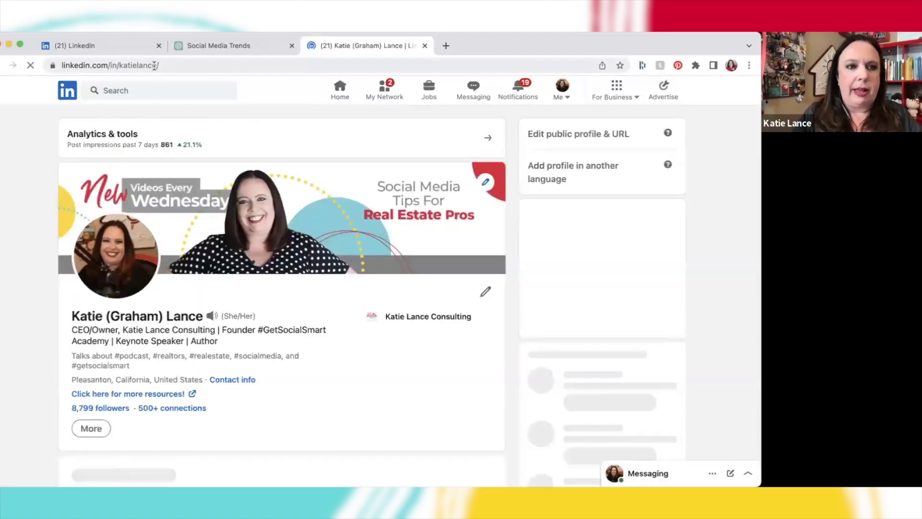
{"action": "left_click", "coordinate": [154, 65]}
{"action": "key", "text": "super+c"}
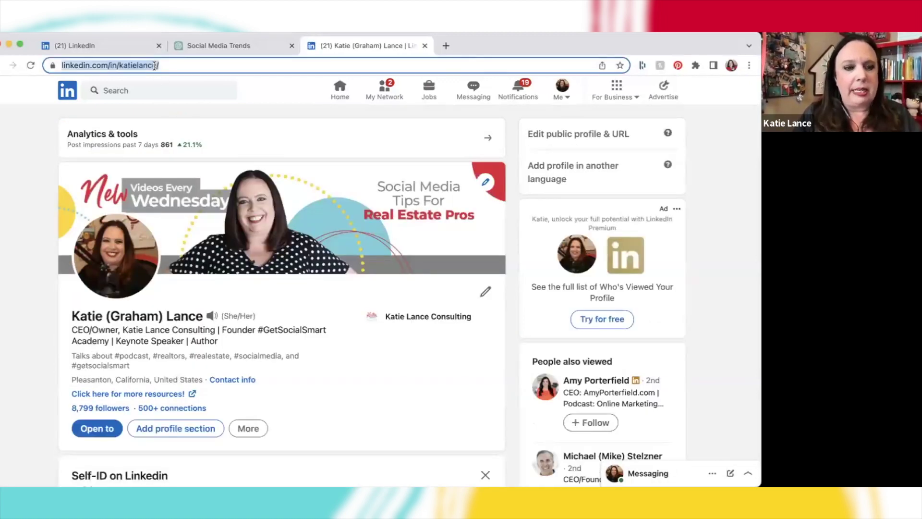
{"action": "key", "text": "super+1"}
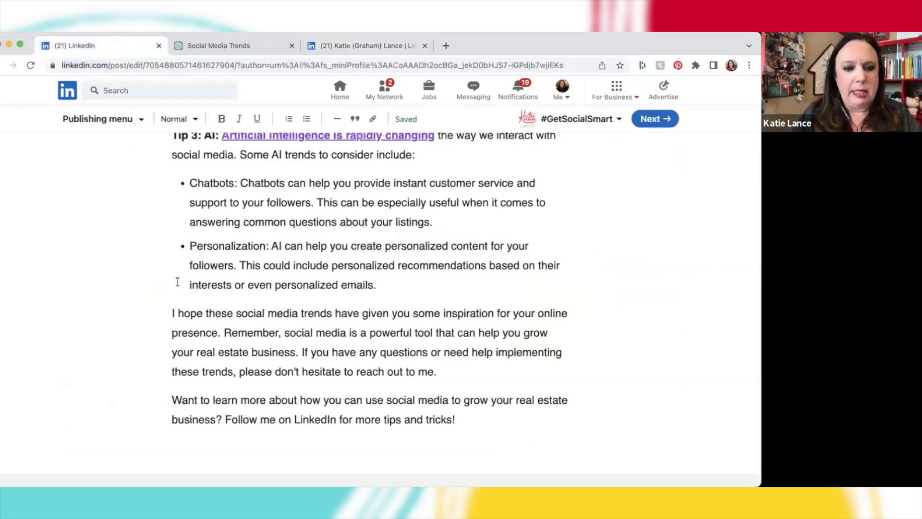
Step: Link the closing sentence "Follow me on LinkedIn for more tips and tricks!" to the copied profile address
{"action": "left_click_drag", "start_coordinate": [227, 419], "coordinate": [458, 419]}
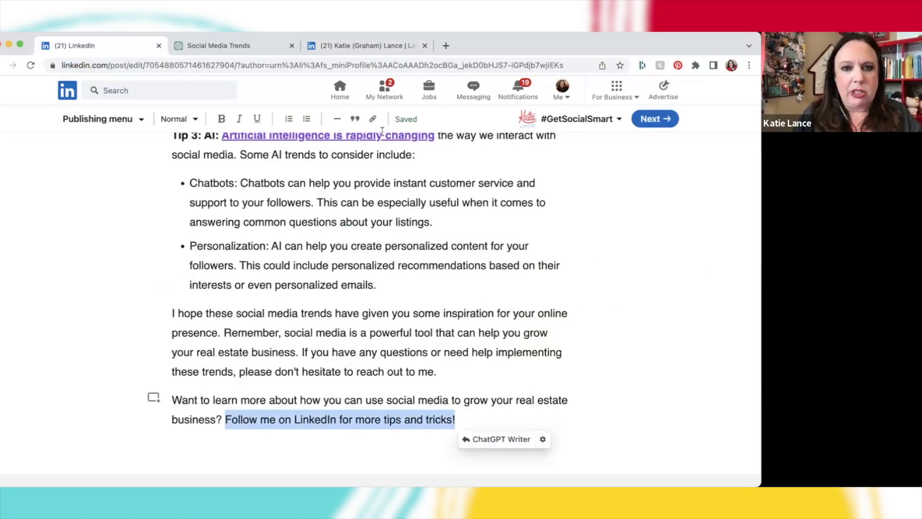
{"action": "left_click", "coordinate": [373, 119]}
{"action": "key", "text": "super+v"}
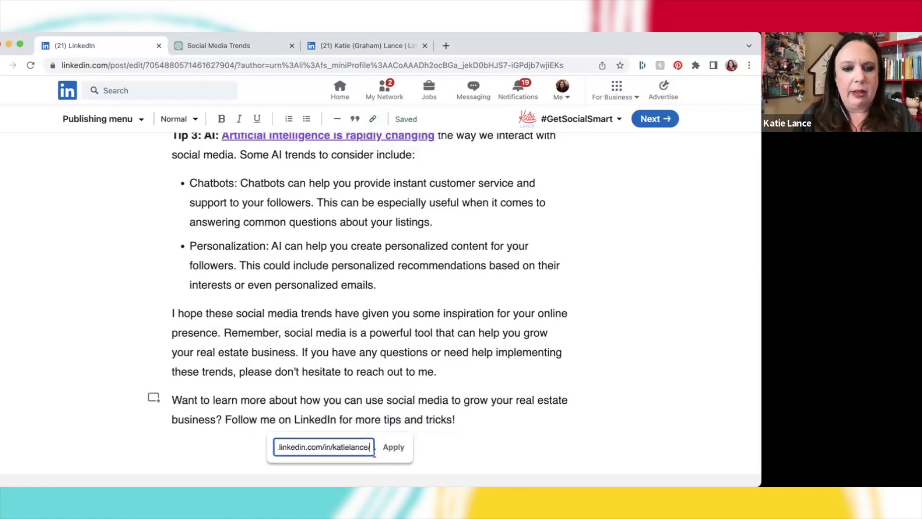
{"action": "left_click", "coordinate": [393, 446]}
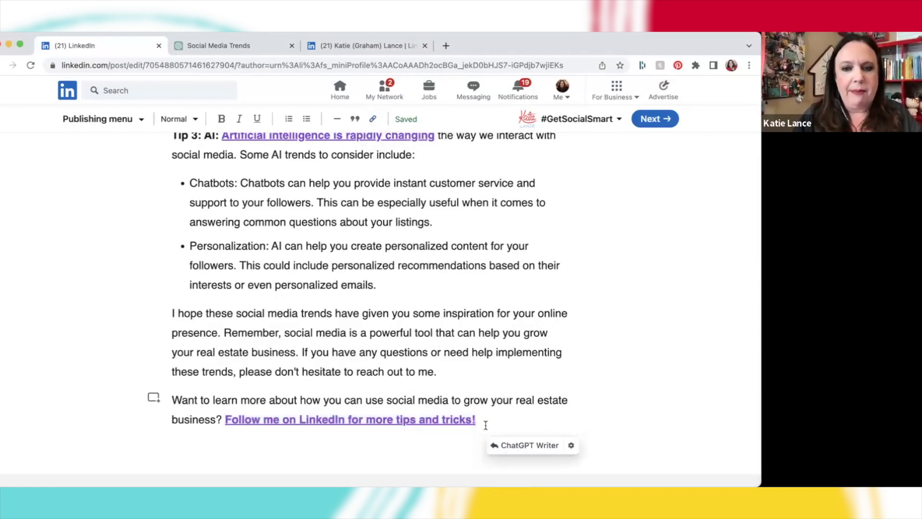
Step: Check the article's empty cover image area and open unsplash.com in a new tab
{"action": "scroll", "coordinate": [607, 396], "scroll_direction": "up", "scroll_amount": 6}
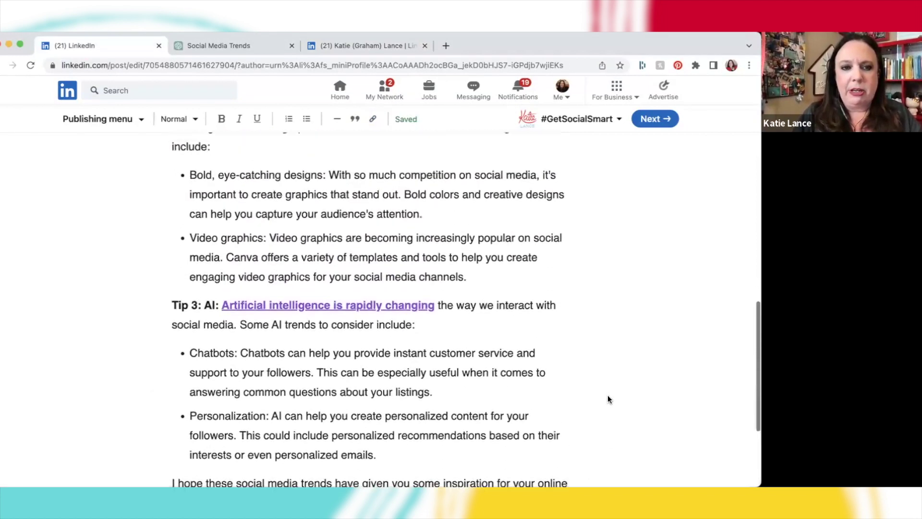
{"action": "scroll", "coordinate": [608, 398], "scroll_direction": "up", "scroll_amount": 12}
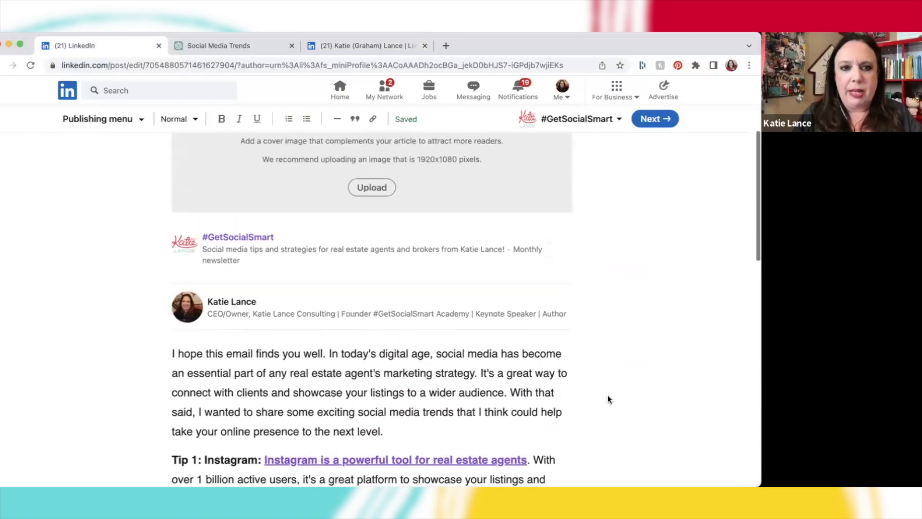
{"action": "scroll", "coordinate": [608, 399], "scroll_direction": "up", "scroll_amount": 2}
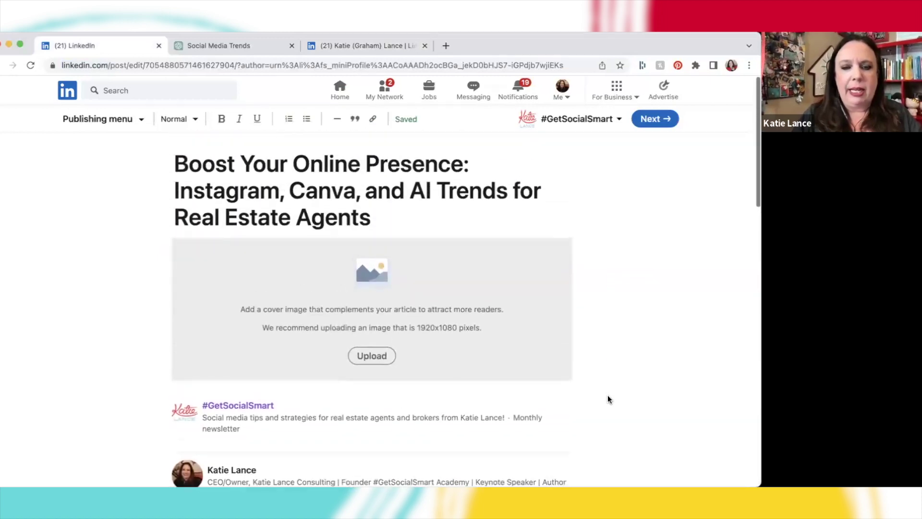
{"action": "left_click", "coordinate": [444, 45]}
{"action": "type", "text": "un"}
{"action": "key", "text": "Return"}
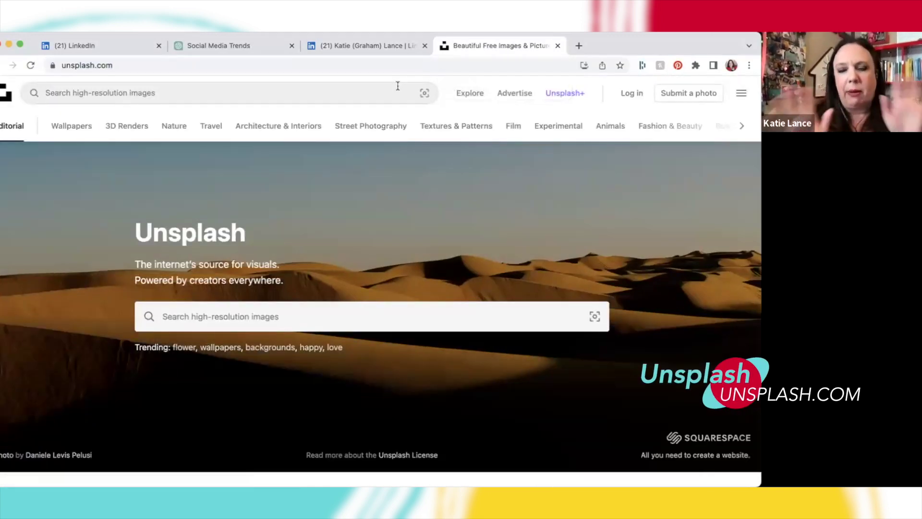
Step: Search Unsplash for "social media" photos
{"action": "left_click", "coordinate": [301, 321]}
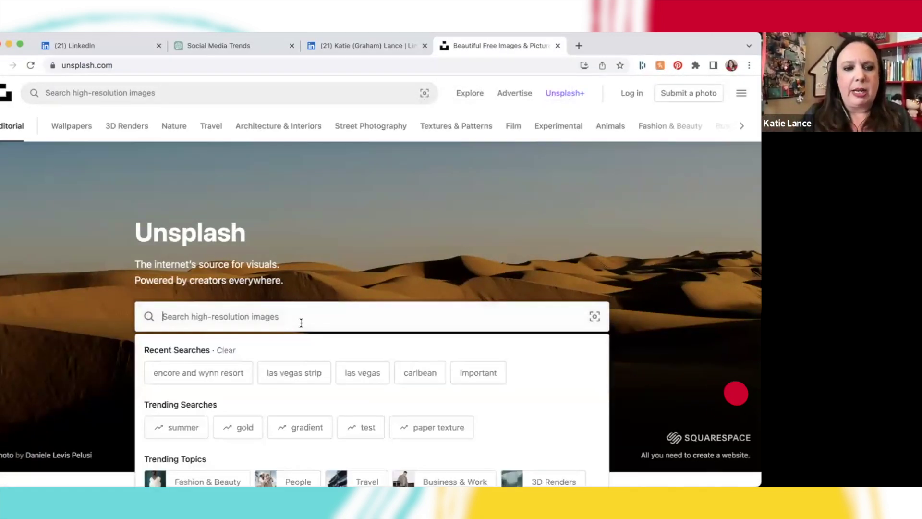
{"action": "type", "text": "so"}
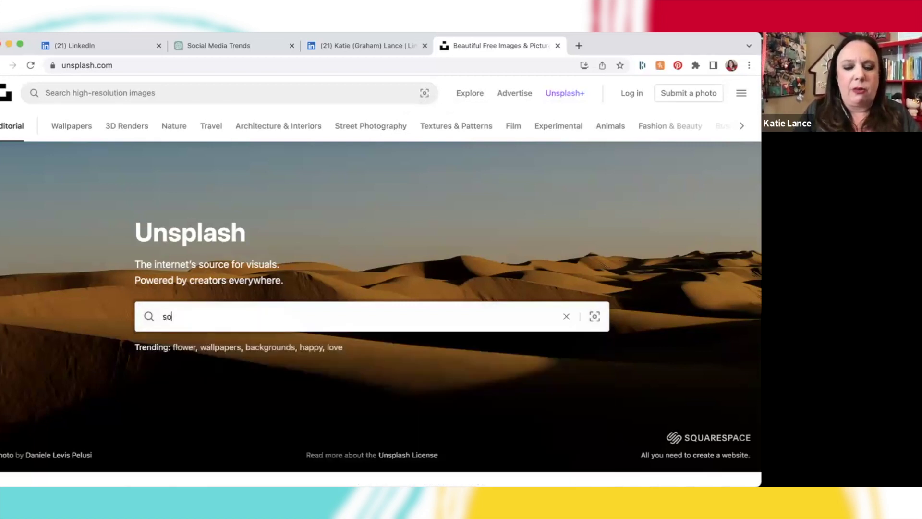
{"action": "type", "text": "cial media"}
{"action": "key", "text": "Return"}
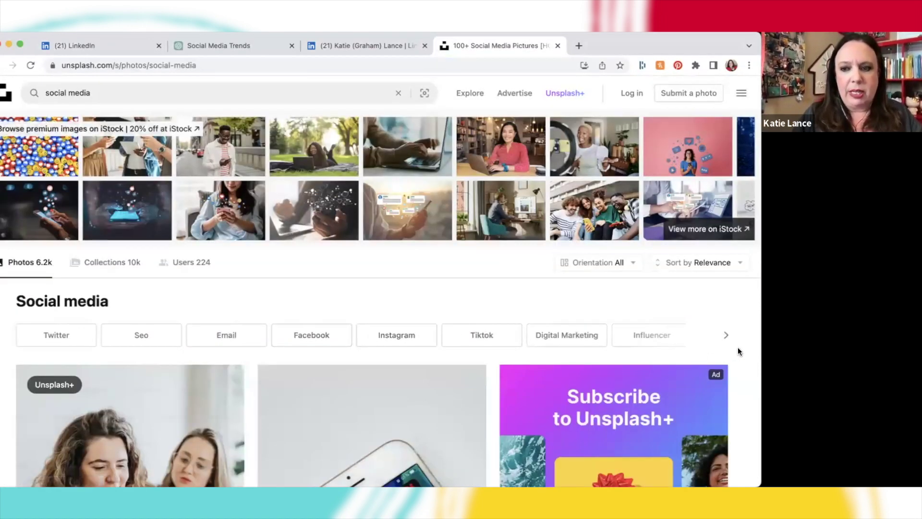
Step: Find the photo of a dark phone showing Instagram, Facebook and Twitter icons, download it and open the downloaded file
{"action": "scroll", "coordinate": [741, 354], "scroll_direction": "down", "scroll_amount": 2}
{"action": "scroll", "coordinate": [741, 351], "scroll_direction": "down", "scroll_amount": 10}
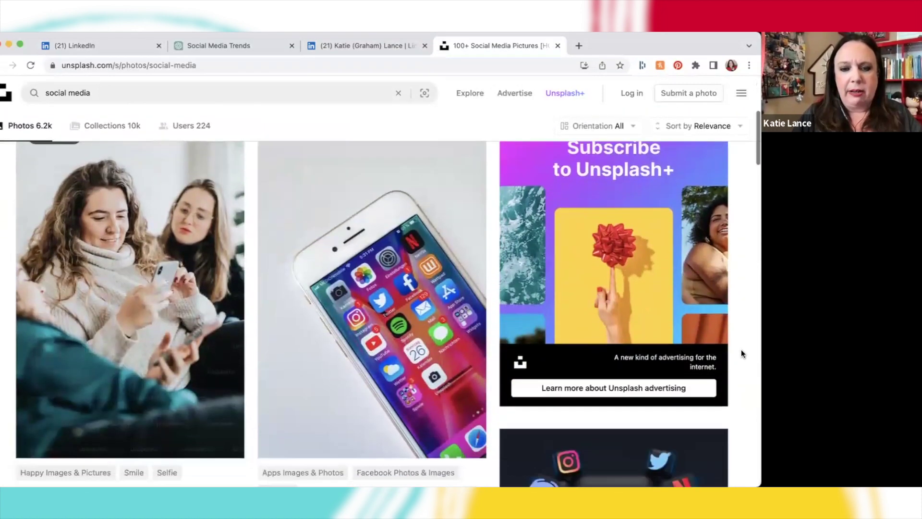
{"action": "scroll", "coordinate": [742, 353], "scroll_direction": "down", "scroll_amount": 5}
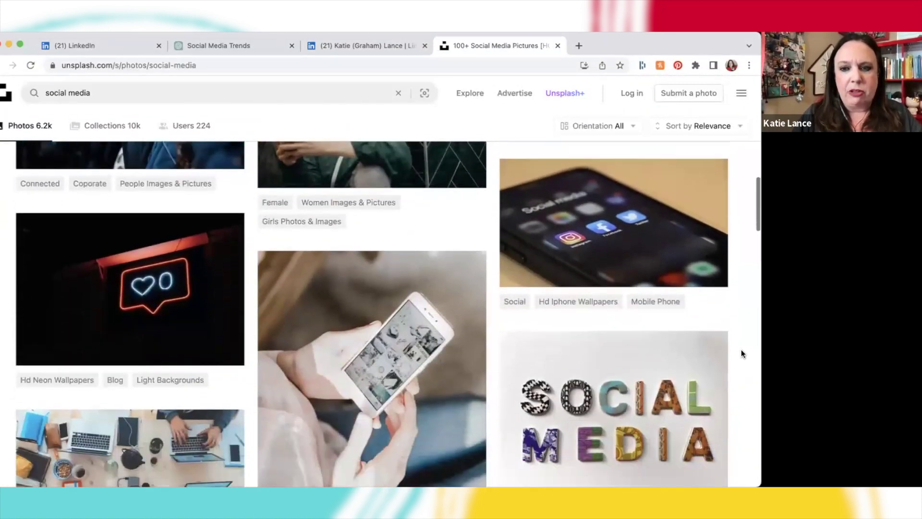
{"action": "scroll", "coordinate": [741, 354], "scroll_direction": "down", "scroll_amount": 1}
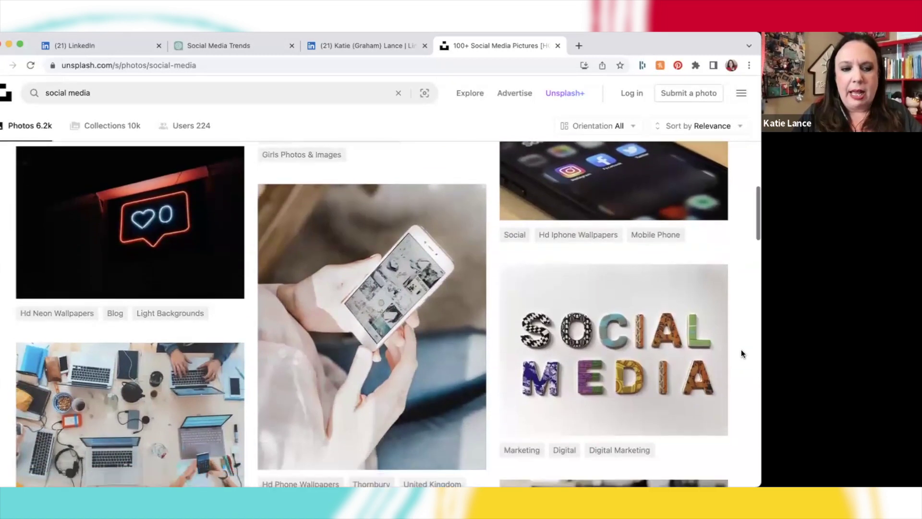
{"action": "scroll", "coordinate": [741, 353], "scroll_direction": "up", "scroll_amount": 2}
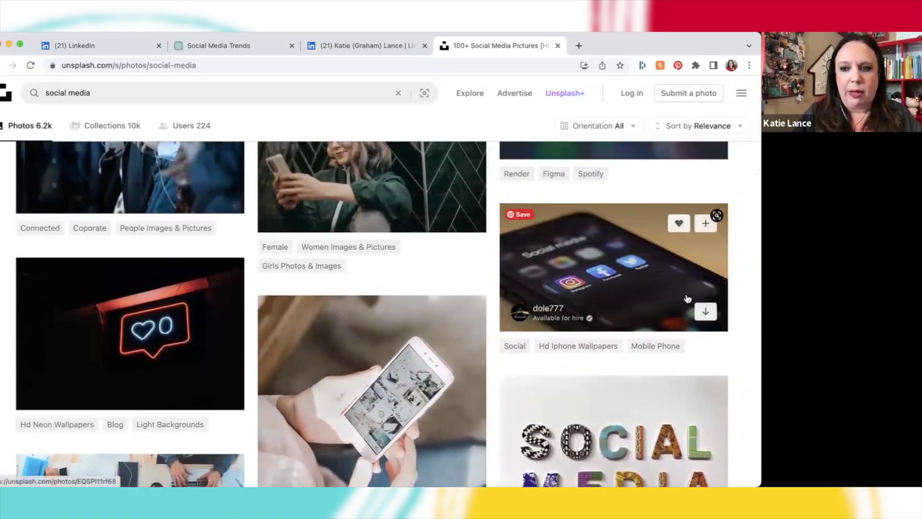
{"action": "left_click", "coordinate": [706, 313]}
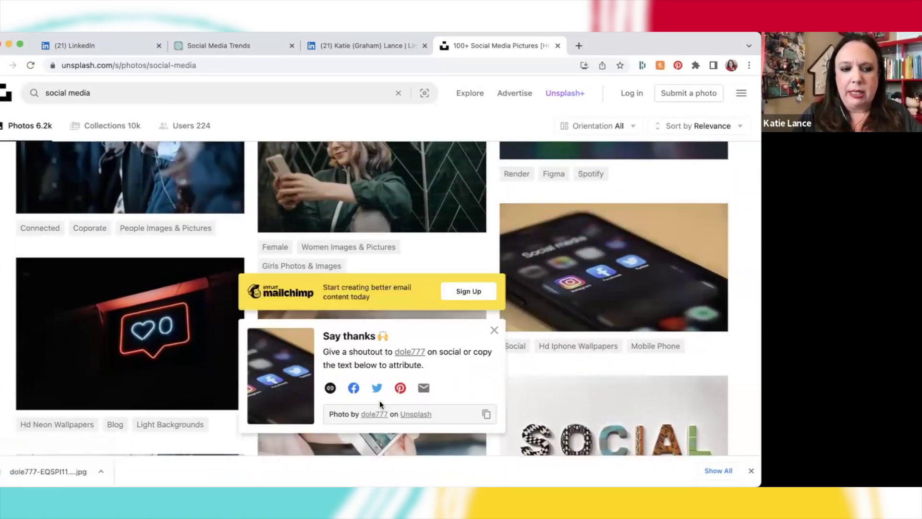
{"action": "left_click", "coordinate": [73, 471]}
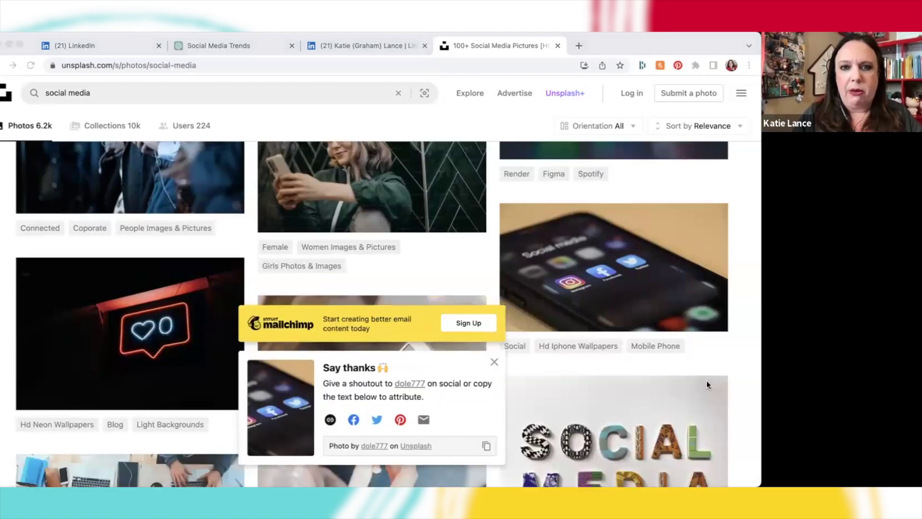
Step: Return to the LinkedIn article and upload the downloaded phone photo as its cover image
{"action": "key", "text": "super+Tab"}
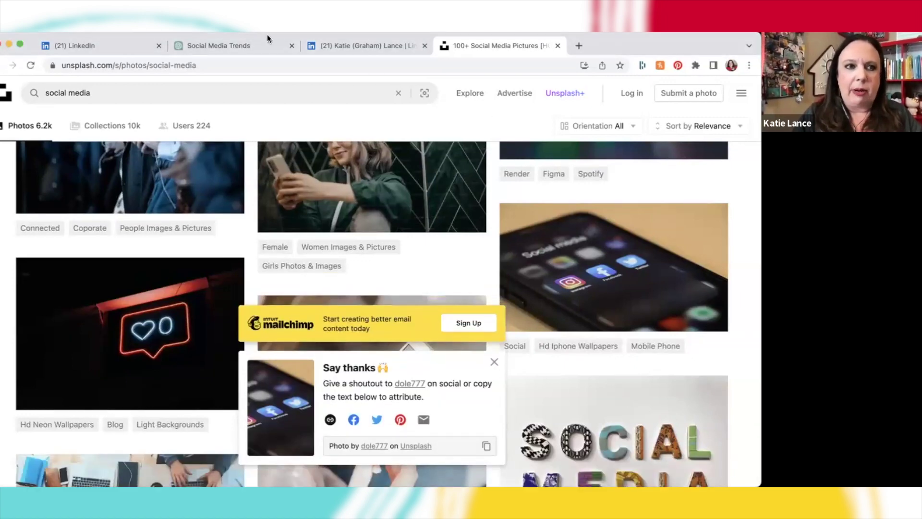
{"action": "left_click", "coordinate": [74, 45]}
{"action": "left_click", "coordinate": [370, 356]}
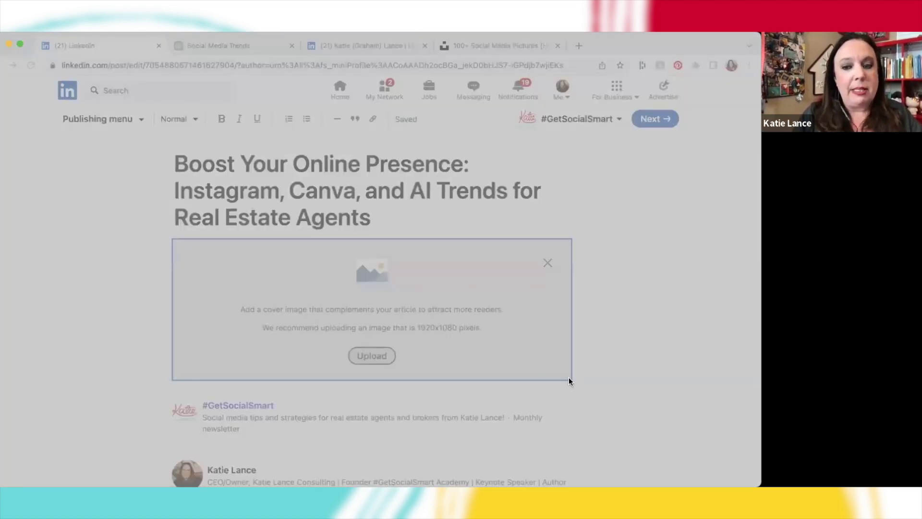
{"action": "left_click", "coordinate": [630, 382]}
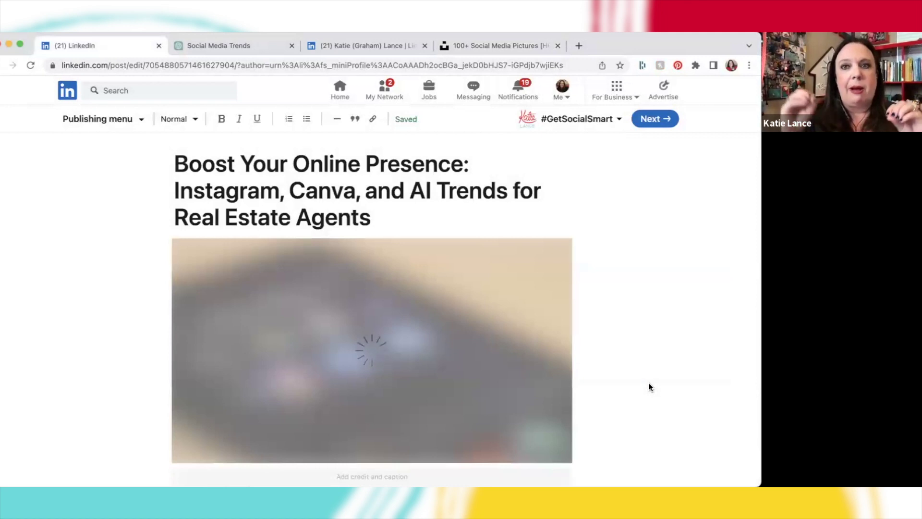